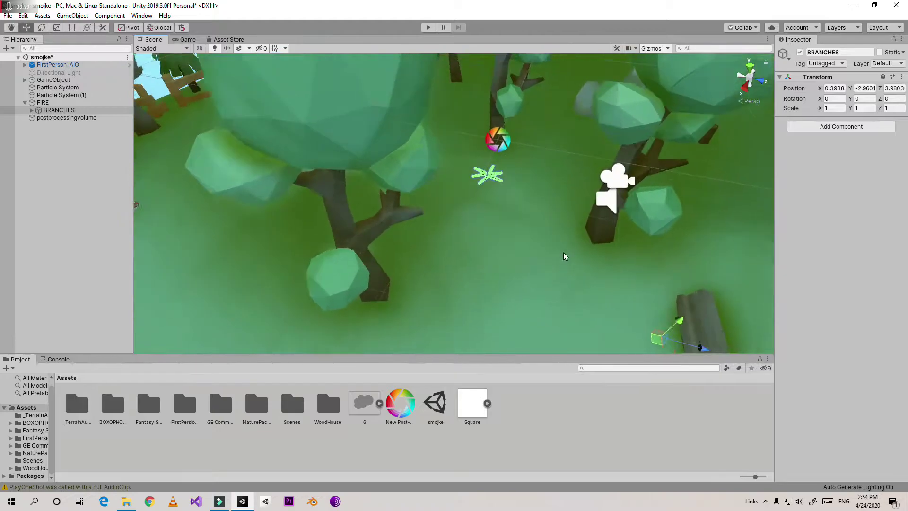
- Add a Particle System as a child of the FIRE object
middle_click_drag(523, 222, 429, 283)
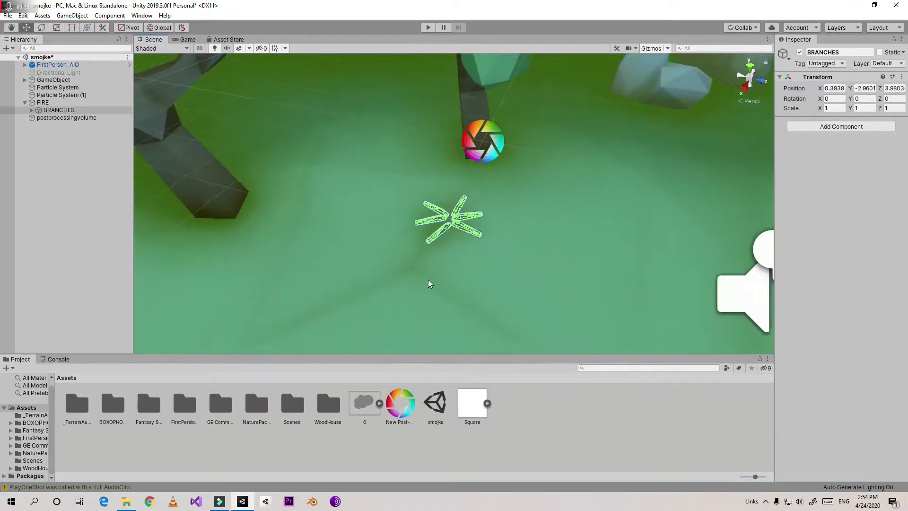
double_click(58, 110)
middle_click_drag(544, 217, 523, 182)
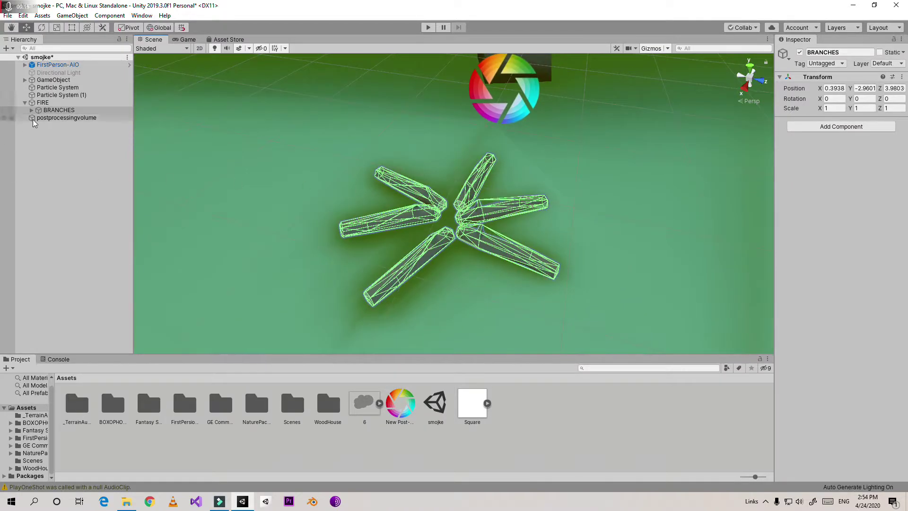
left_click(34, 103)
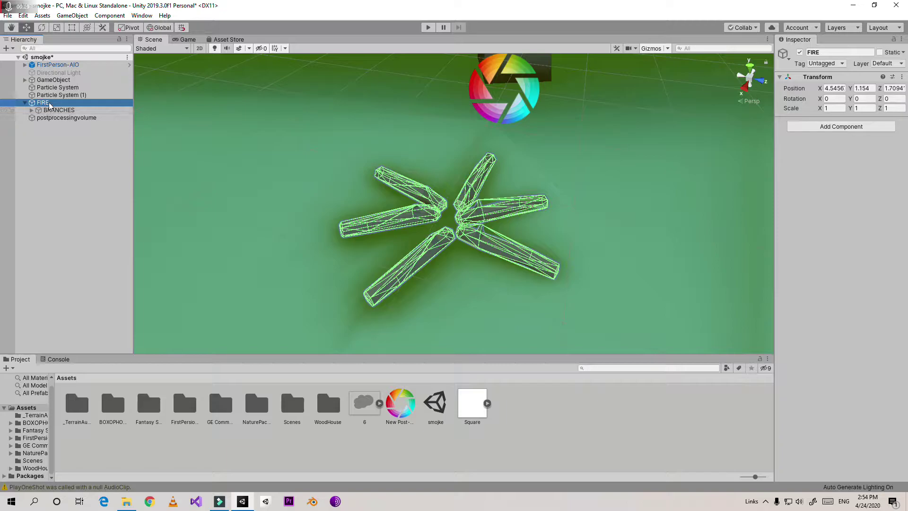
right_click(49, 105)
mouse_move(95, 216)
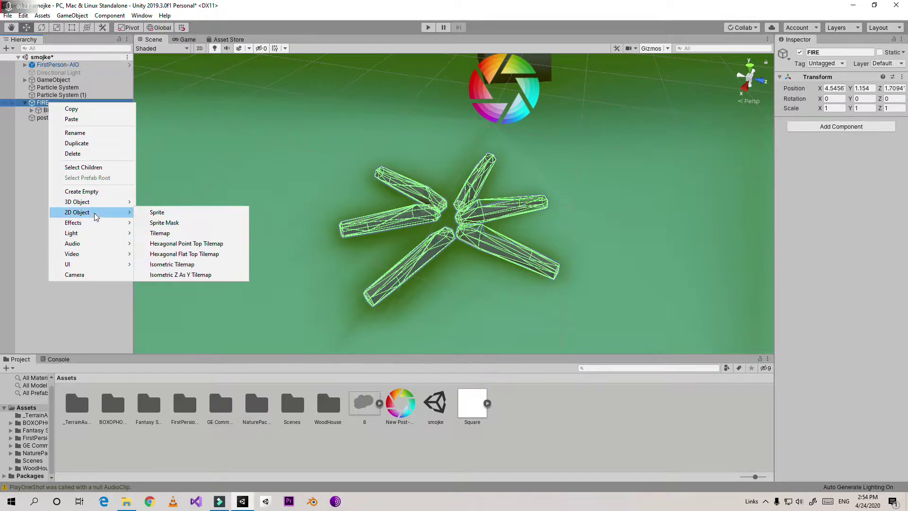
left_click(151, 223)
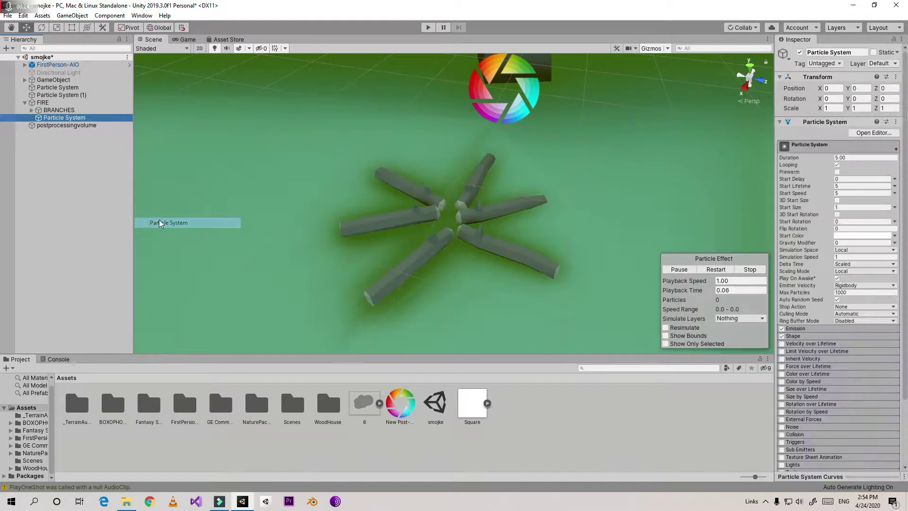
- Move the new particle system to the middle of the campfire branches, at about X -1.014, Z -1.274
scroll(470, 250, "down", 6)
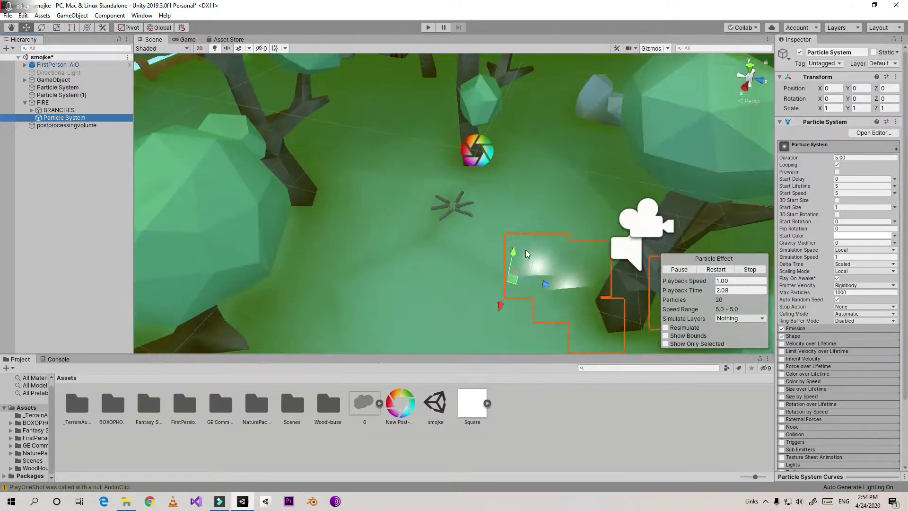
middle_click_drag(558, 258, 564, 209)
left_click_drag(563, 209, 458, 172)
left_click(495, 159)
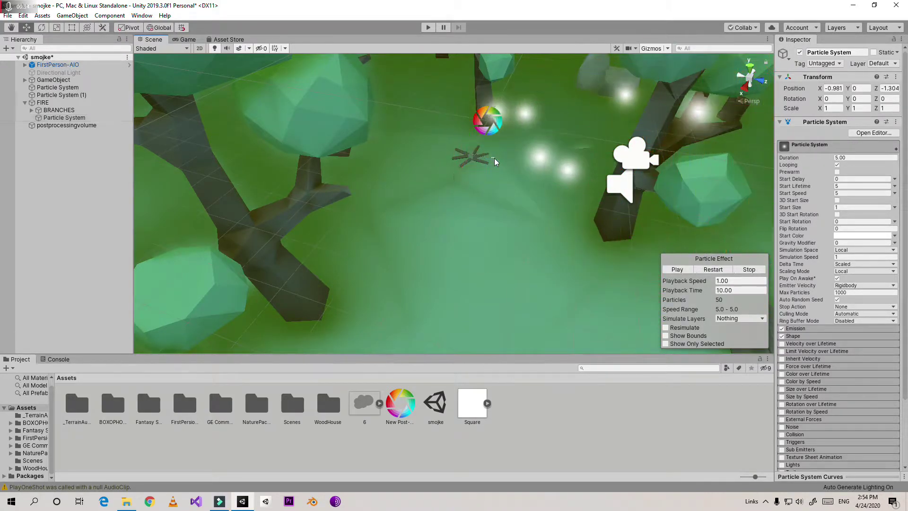
left_click(71, 118)
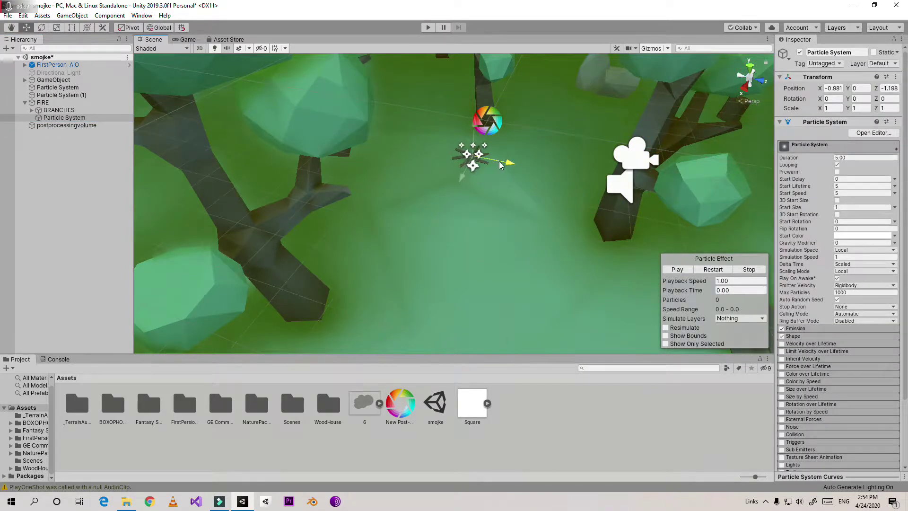
left_click_drag(460, 172, 461, 174)
scroll(511, 150, "up", 5)
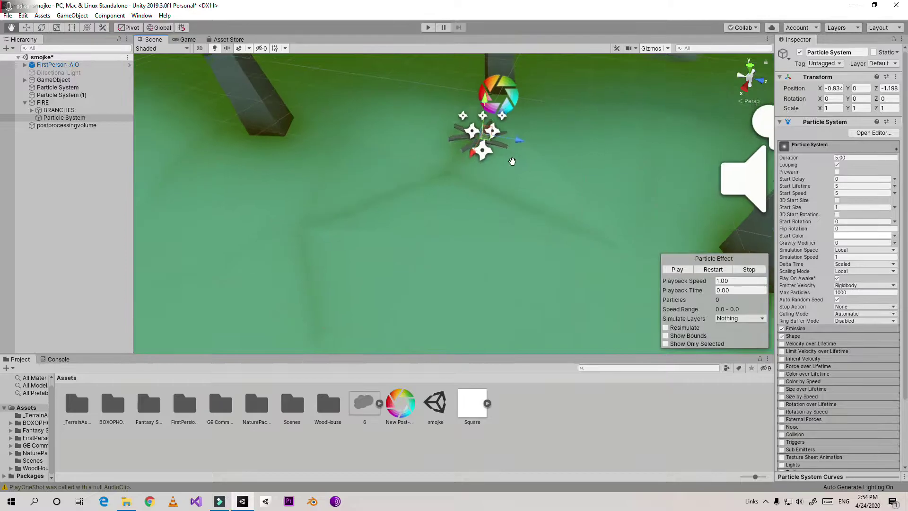
middle_click_drag(514, 158, 495, 225)
scroll(495, 226, "up", 6)
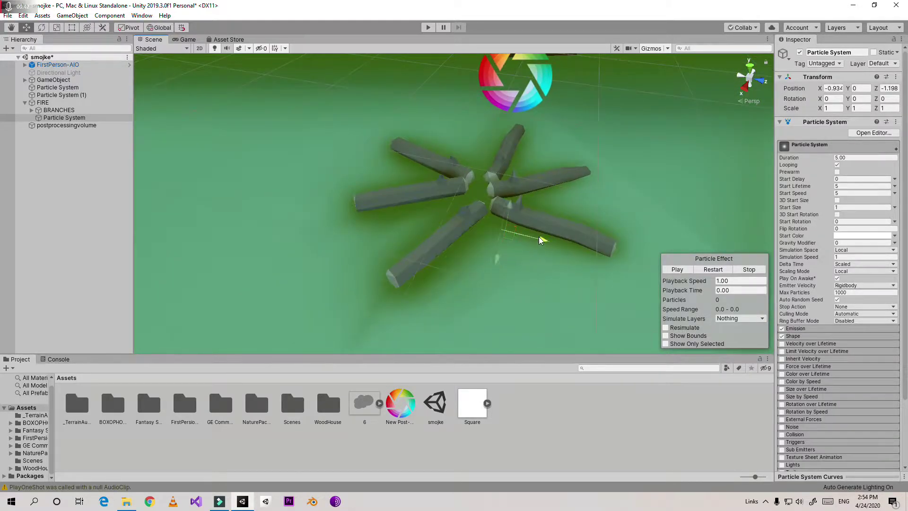
left_click_drag(460, 230, 468, 238)
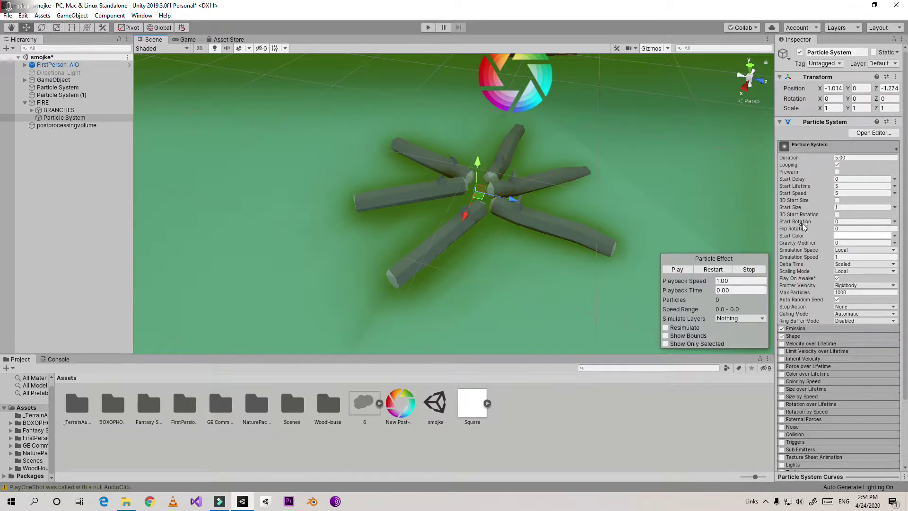
- Expand the particle system's Shape module and rotate the emission cone about X so it points straight up
left_click(805, 333)
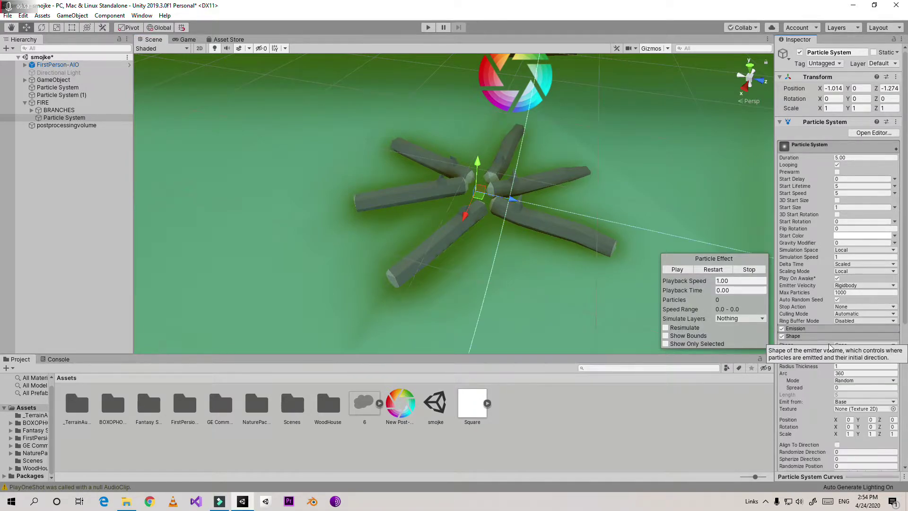
scroll(672, 194, "up", 5)
middle_click_drag(597, 207, 483, 192)
scroll(857, 381, "down", 3)
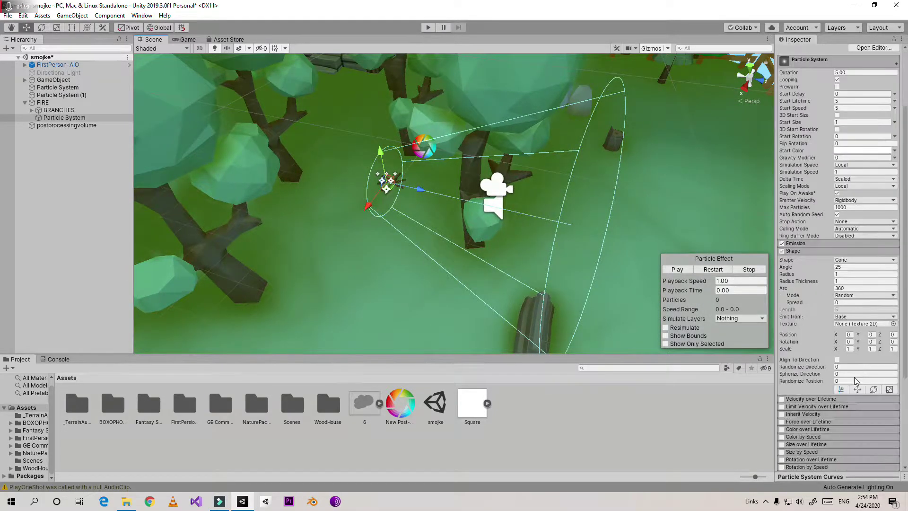
left_click_drag(406, 173, 291, 123)
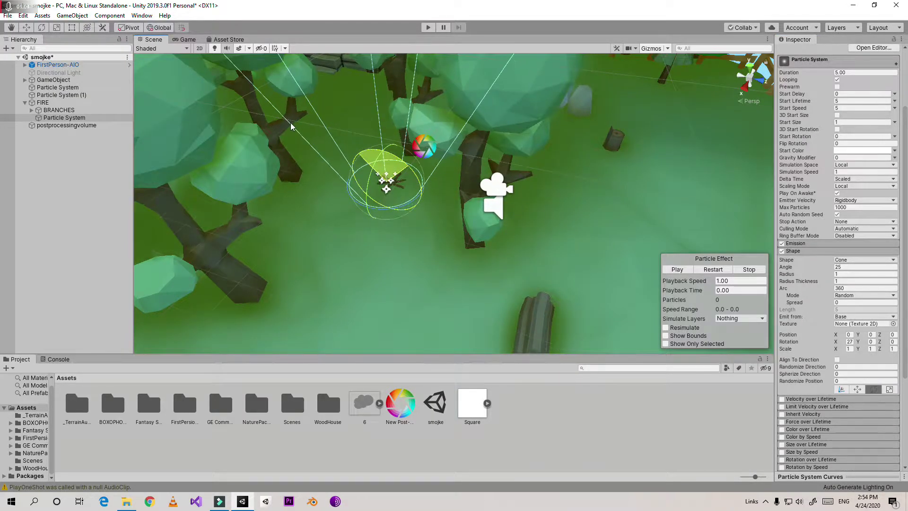
scroll(463, 152, "down", 9)
scroll(461, 226, "up", 8)
scroll(461, 213, "up", 3)
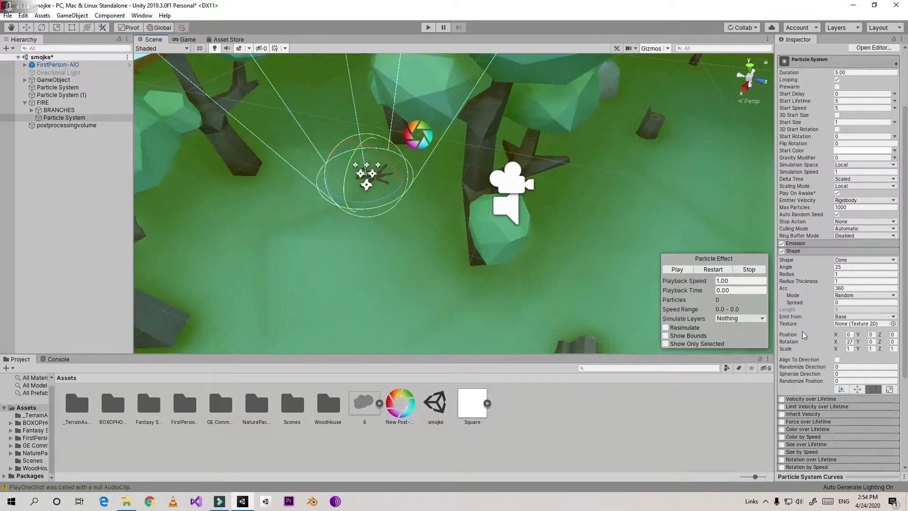
- Resize the emission cone to a radius of about 0.32 and an angle of about 2.73, with a start speed of about 1.66
left_click(840, 390)
left_click_drag(409, 188, 378, 178)
scroll(387, 144, "down", 5)
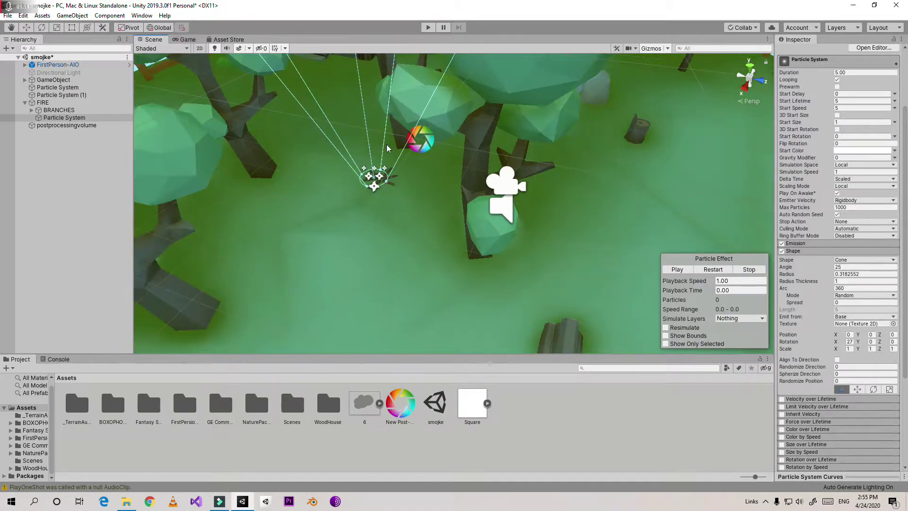
left_click_drag(408, 82, 413, 171)
scroll(418, 150, "up", 6)
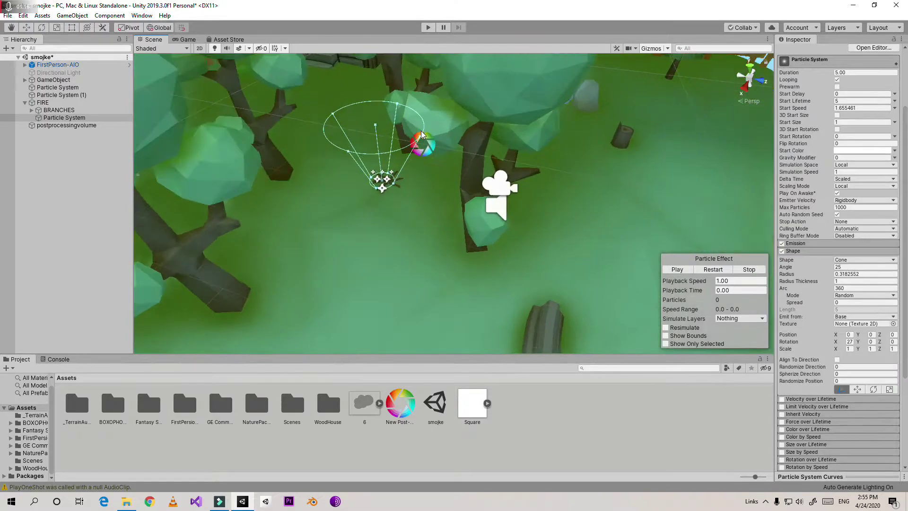
left_click_drag(413, 122, 399, 117)
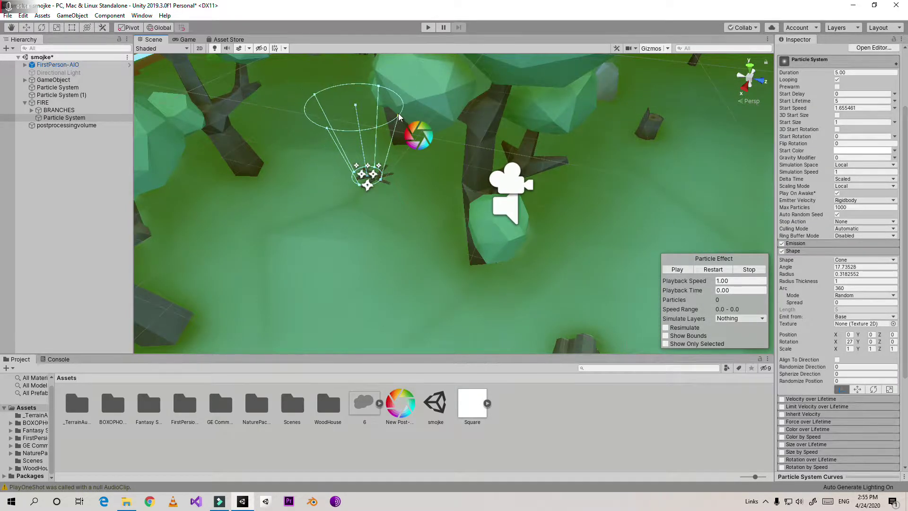
scroll(378, 107, "up", 3)
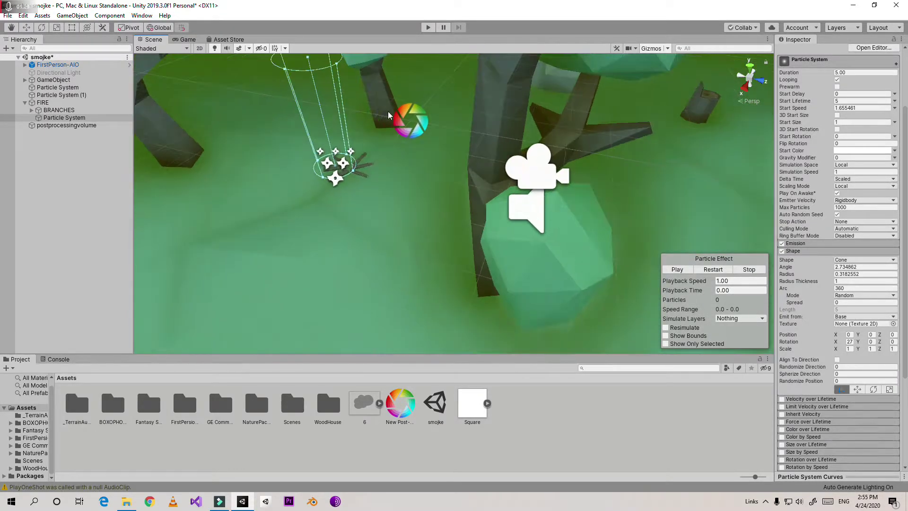
- Reselect the particle system under FIRE and shift it over the branches to about Z -1.139
left_click(857, 389)
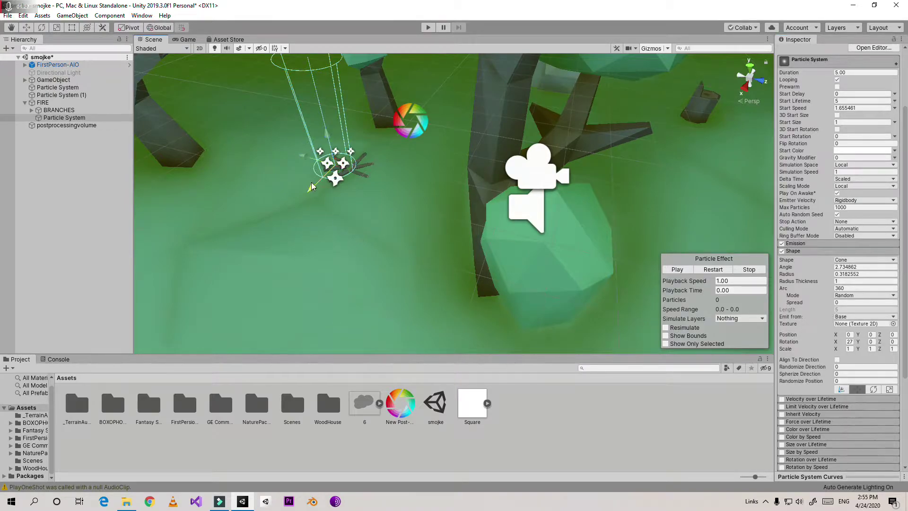
left_click(125, 156)
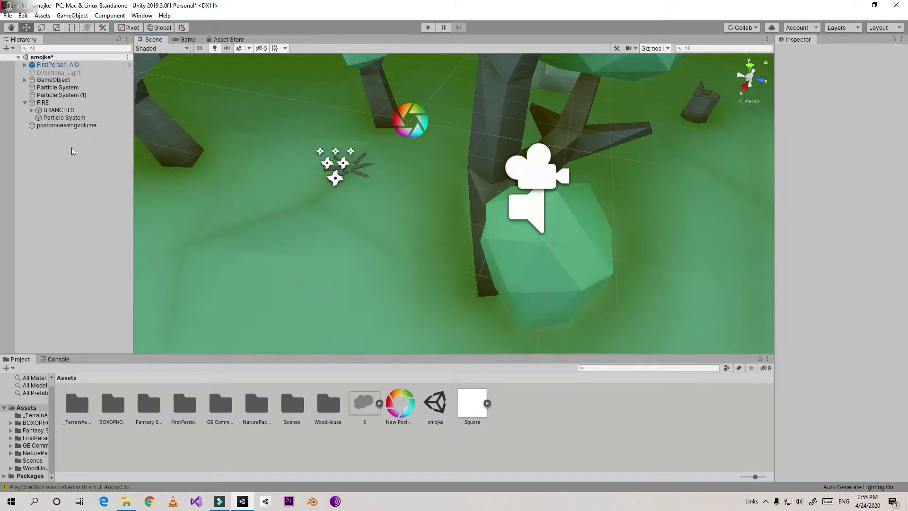
left_click(58, 110)
left_click(69, 119)
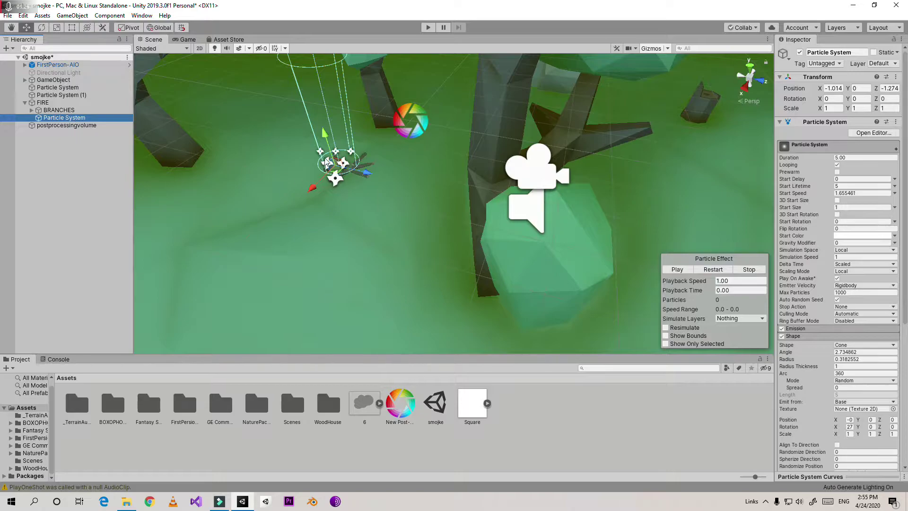
left_click_drag(366, 173, 372, 175)
scroll(345, 208, "up", 3)
middle_click_drag(345, 208, 453, 252)
scroll(453, 252, "up", 4)
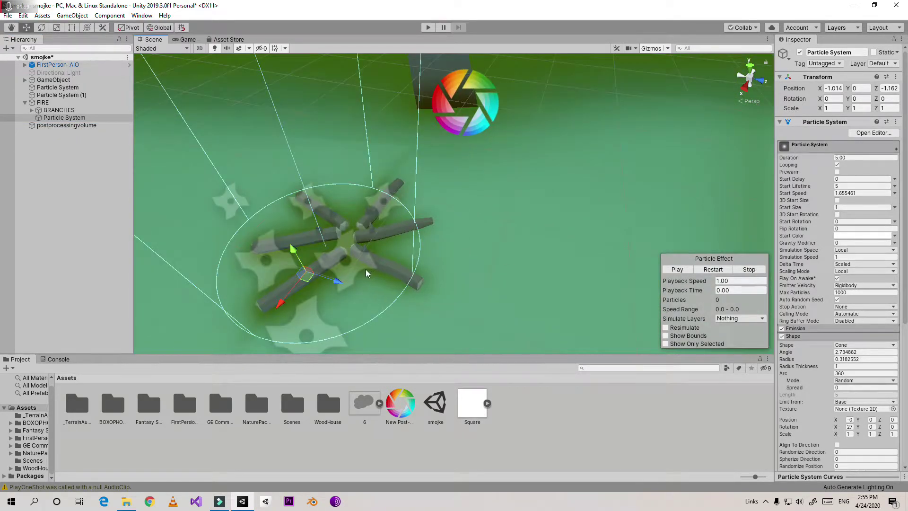
scroll(366, 269, "down", 3)
left_click_drag(366, 262, 377, 265)
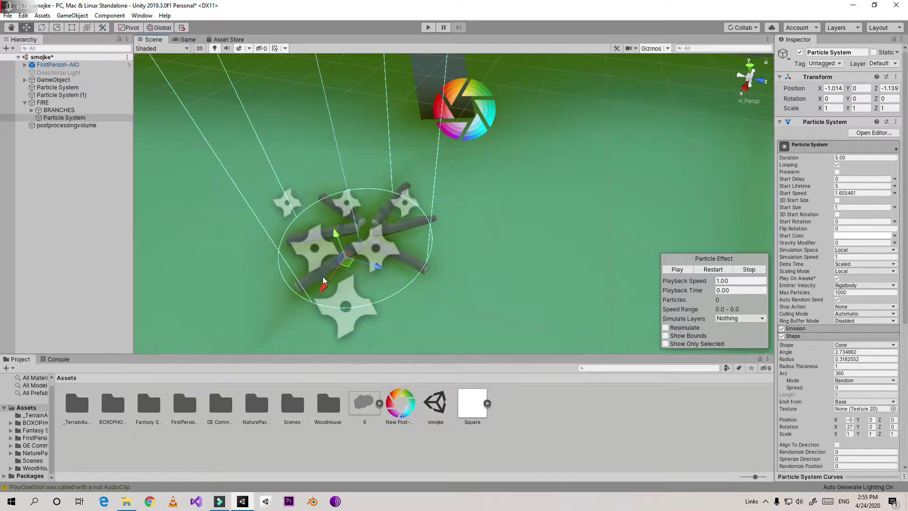
- Shorten the emission cone to a start speed of about 0.75 and move the emitter shape over the centre of the branches
scroll(322, 277, "down", 5)
scroll(846, 383, "down", 4)
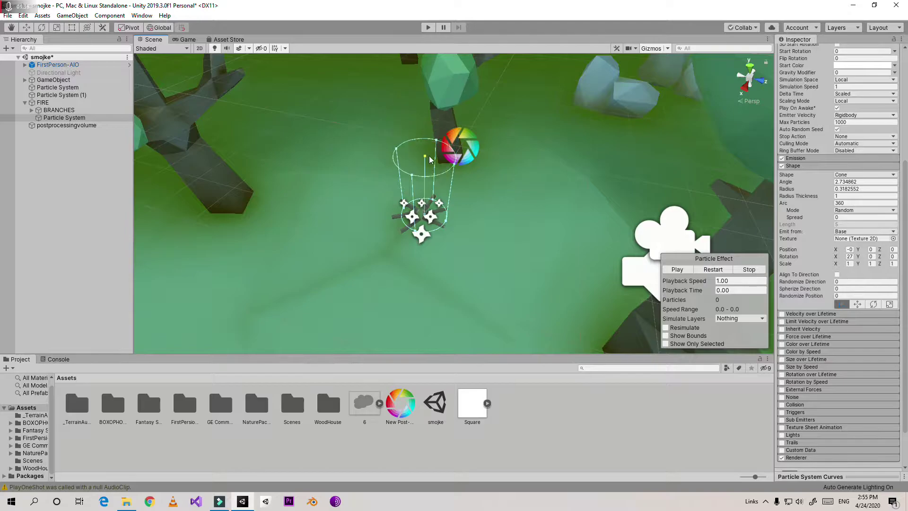
scroll(555, 205, "up", 4)
middle_click_drag(568, 193, 761, 137)
scroll(531, 238, "up", 4)
right_click_drag(529, 239, 809, 139)
middle_click_drag(495, 246, 614, 227)
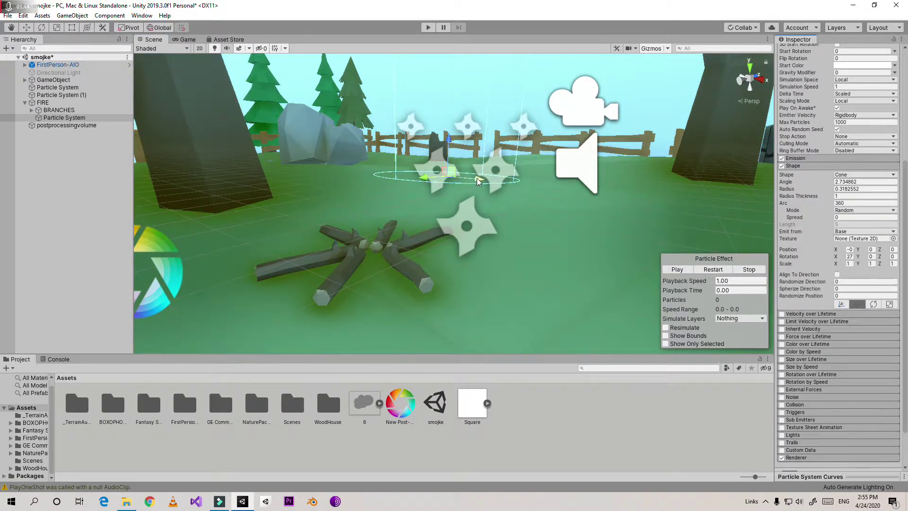
left_click_drag(370, 188, 371, 227)
scroll(456, 223, "down", 4)
middle_click_drag(452, 234, 354, 299)
scroll(445, 293, "down", 3)
scroll(547, 232, "up", 4)
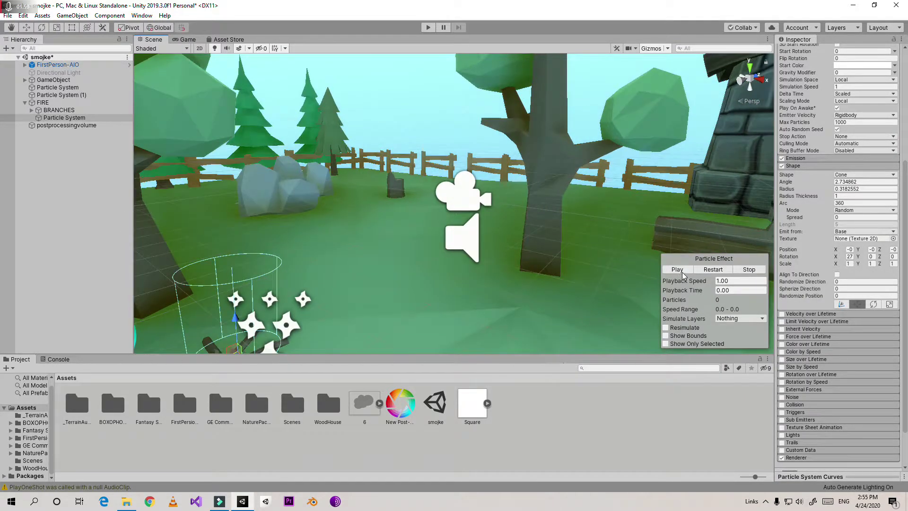
- Play the particle effect preview and examine the emitted column above the campfire from the side
left_click(682, 274)
scroll(360, 204, "down", 5)
right_click_drag(479, 236, 279, 255)
scroll(428, 273, "down", 5)
middle_click_drag(431, 274, 362, 249)
scroll(544, 240, "up", 3)
middle_click_drag(525, 245, 467, 300)
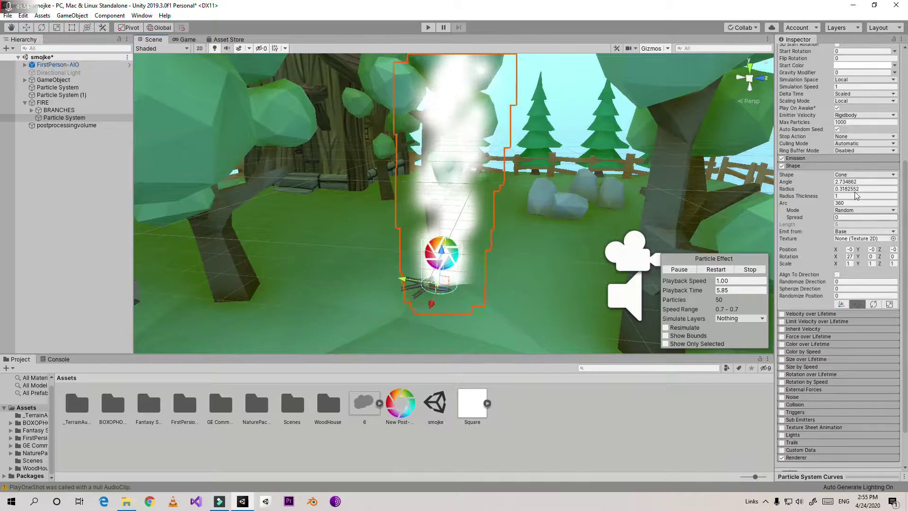
- Enable Color over Lifetime and set the gradient's starting colour key to orange, about FF7E00
left_click(806, 165)
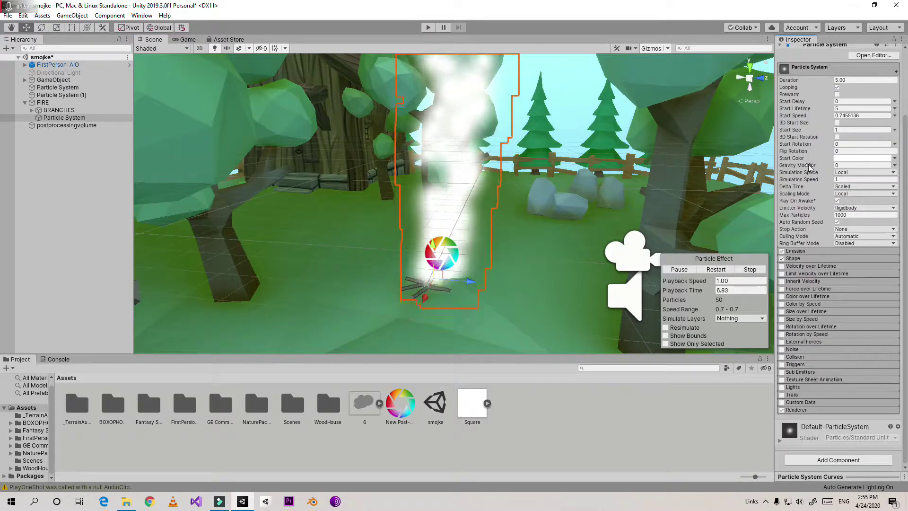
left_click(782, 297)
left_click(844, 305)
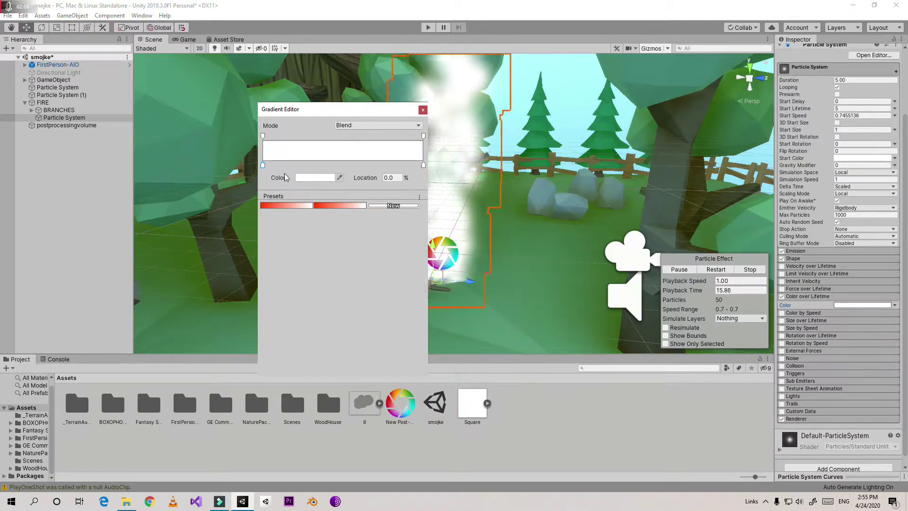
left_click(315, 178)
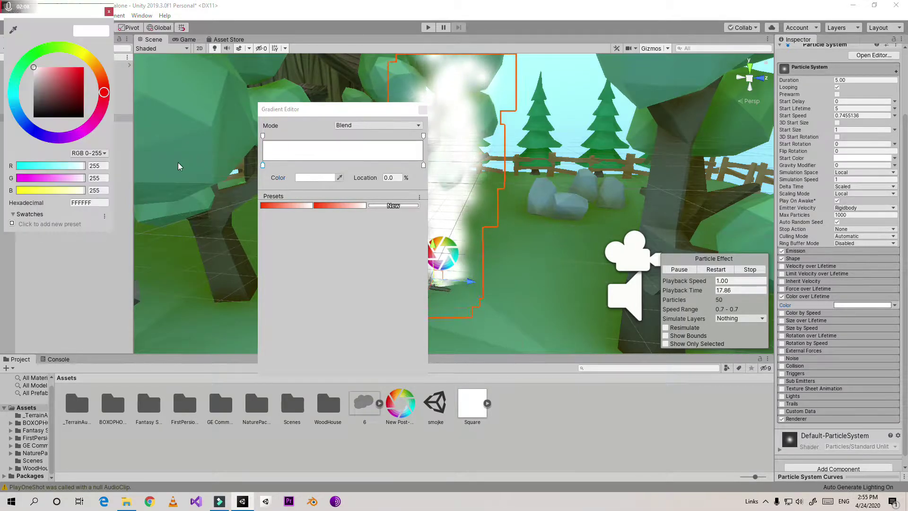
mouse_move(64, 91)
left_mouse_down()
mouse_move(100, 65)
mouse_move(107, 84)
left_mouse_up()
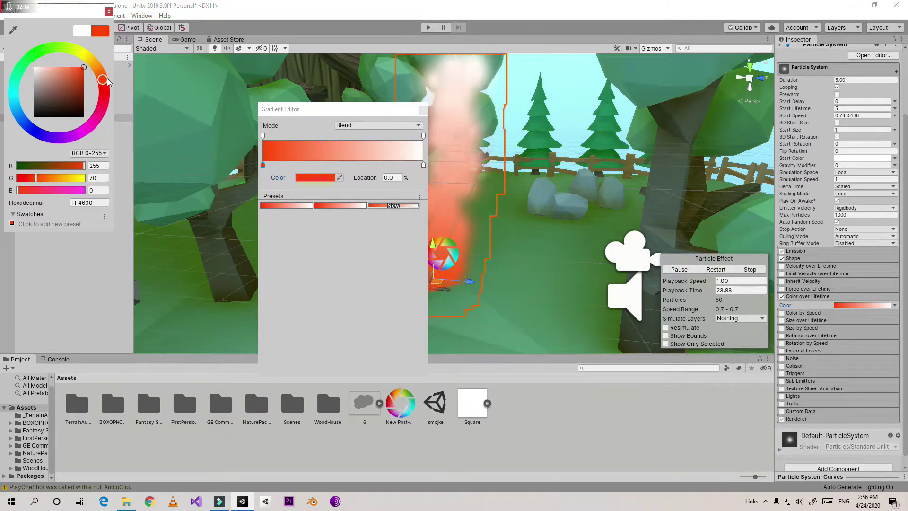
left_click_drag(109, 67, 109, 69)
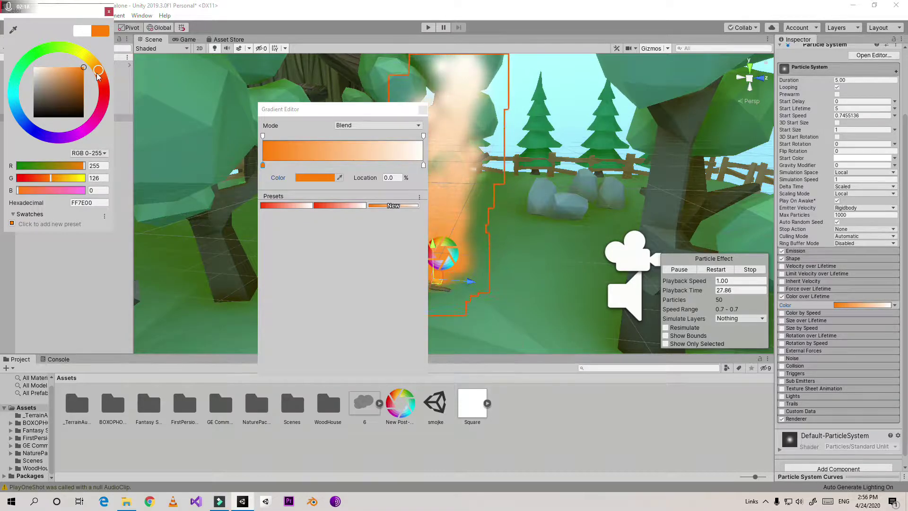
left_click(109, 12)
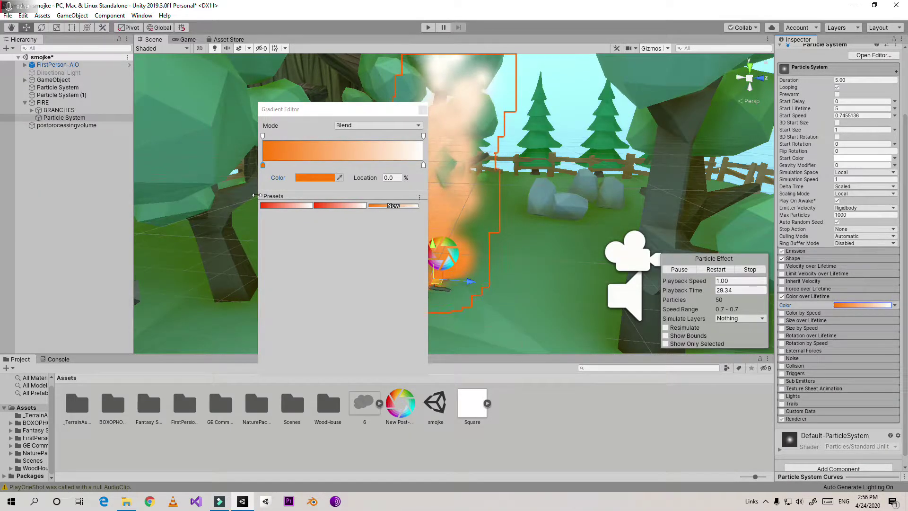
- Add a second colour key at about 17.1% of the gradient and colour it golden yellow, about F8BD00
left_click(291, 163)
left_click(291, 164)
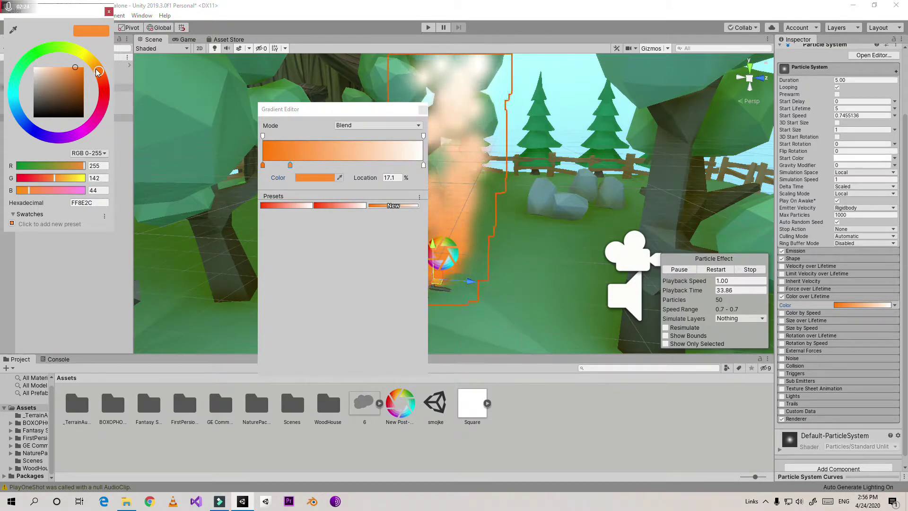
mouse_move(98, 70)
left_mouse_down()
mouse_move(90, 59)
mouse_move(90, 68)
left_mouse_up()
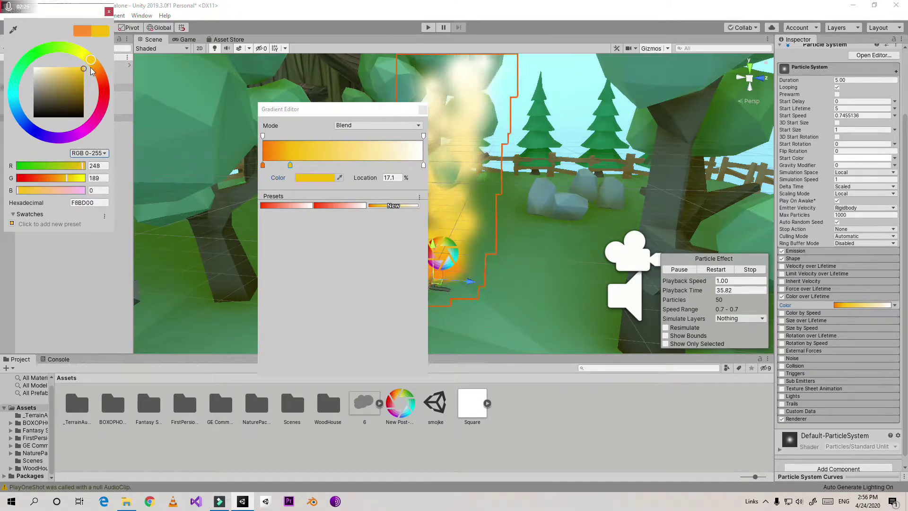
left_click(109, 12)
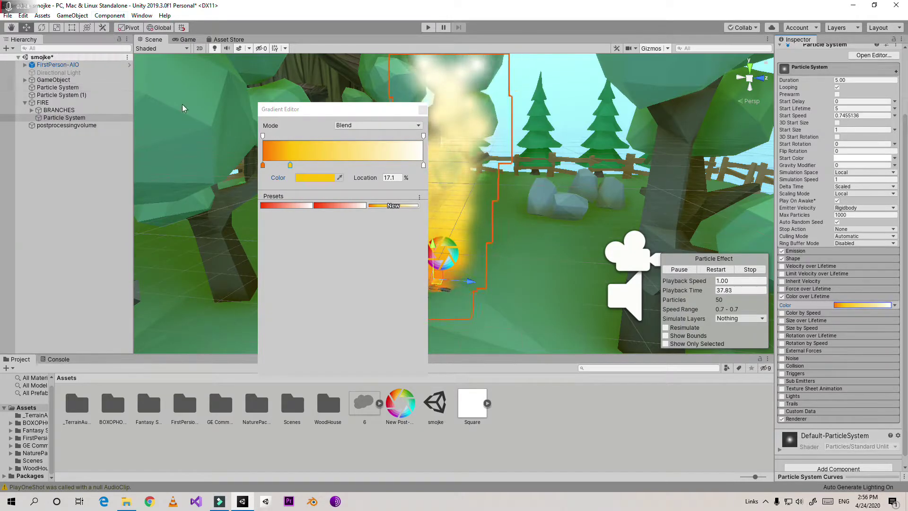
- Add a dark grey colour key, about 5E5E5E, move it to about 99.4% and close the gradient editor
double_click(387, 165)
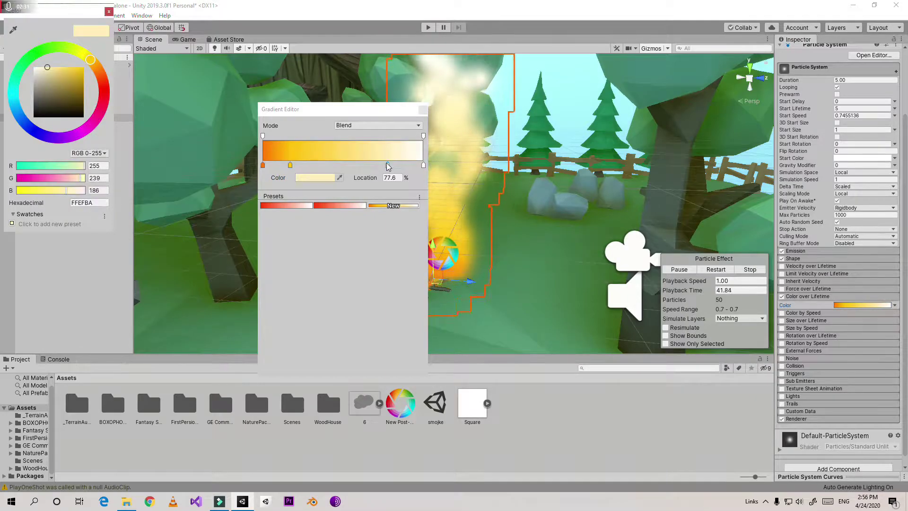
mouse_move(49, 73)
left_mouse_down()
mouse_move(31, 73)
mouse_move(24, 90)
left_mouse_up()
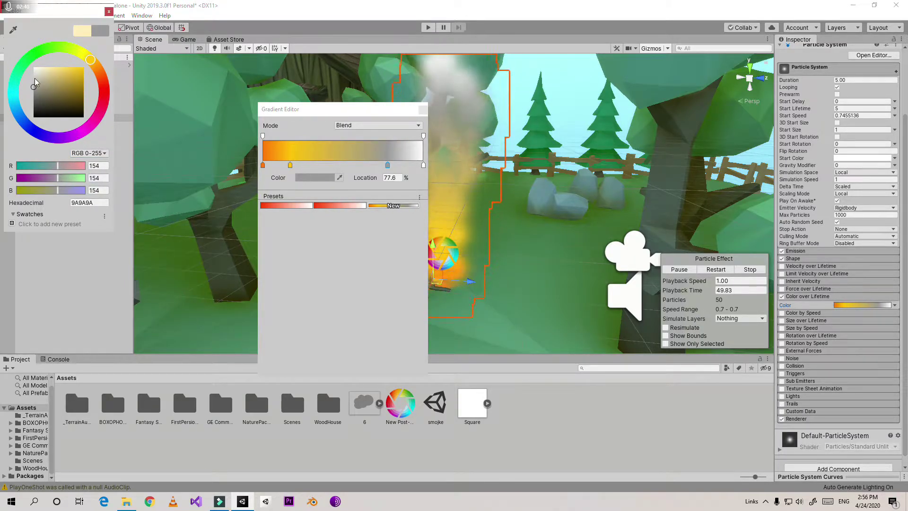
left_click_drag(38, 88, 21, 99)
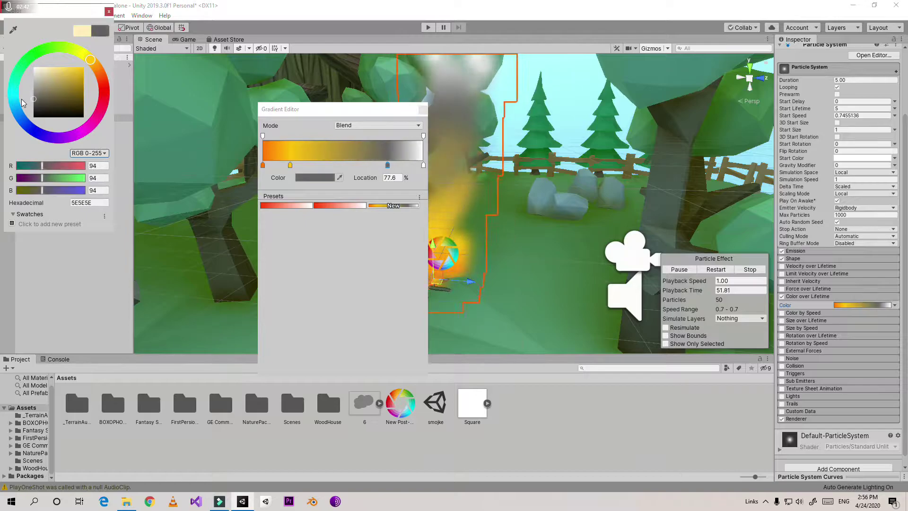
left_click(109, 11)
left_click_drag(384, 166, 422, 166)
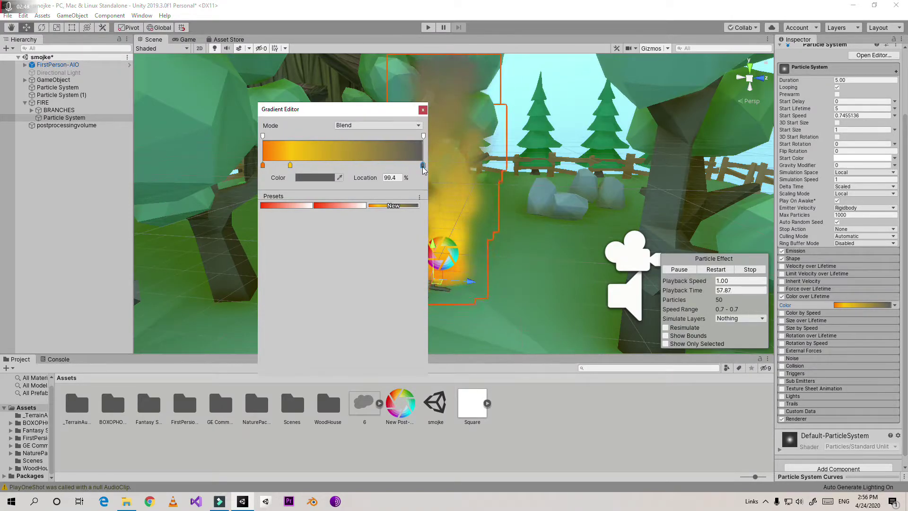
left_click(422, 111)
- Examine the coloured flame over the branches in both the Scene view and the Game view
scroll(489, 189, "up", 6)
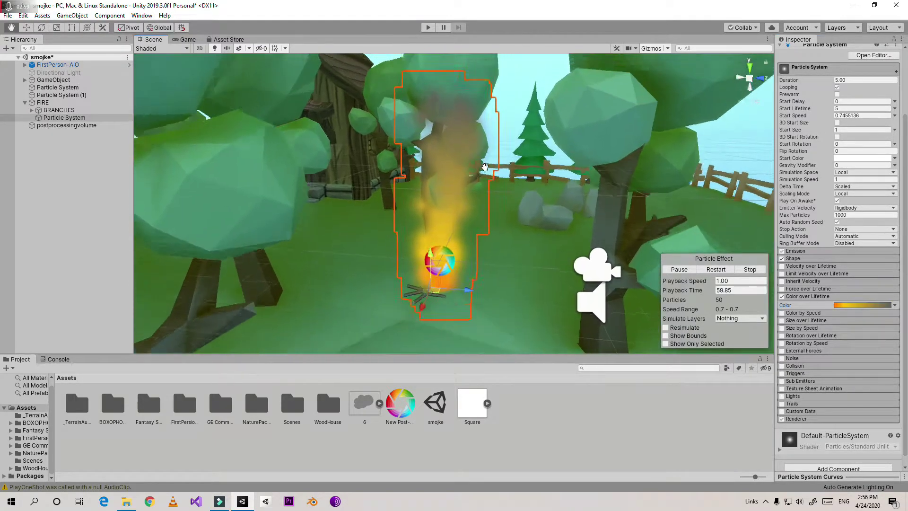
scroll(490, 214, "down", 6)
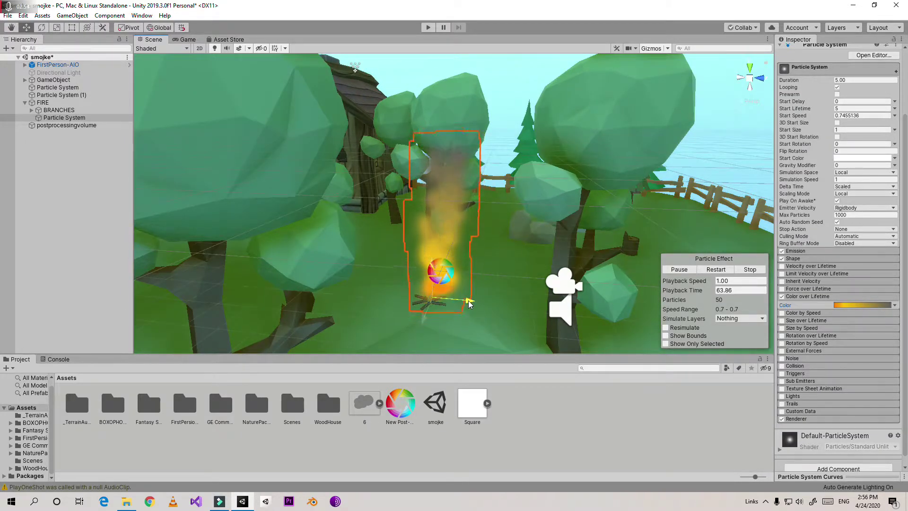
left_click(187, 39)
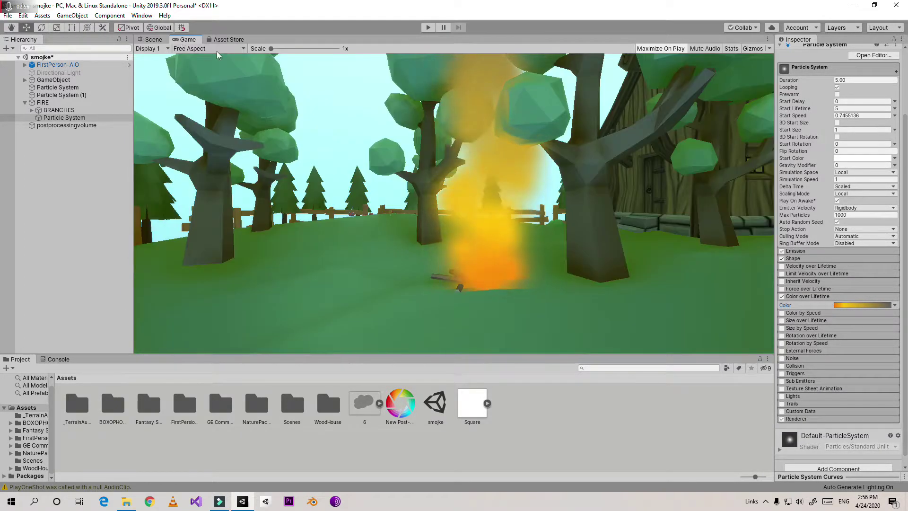
left_click(153, 42)
scroll(447, 284, "up", 6)
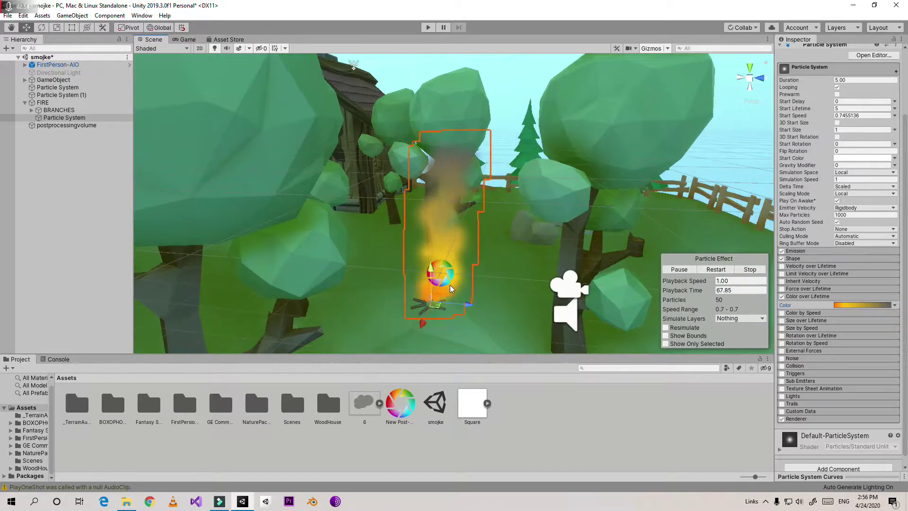
middle_click_drag(506, 261, 512, 219)
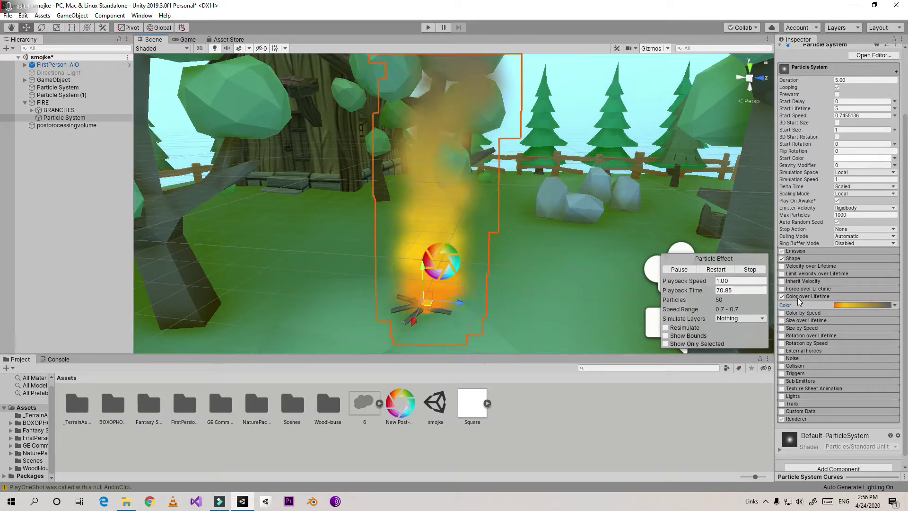
- Stretch the emission cone upwards to raise the particles' start speed to about 1.018
left_click(803, 297)
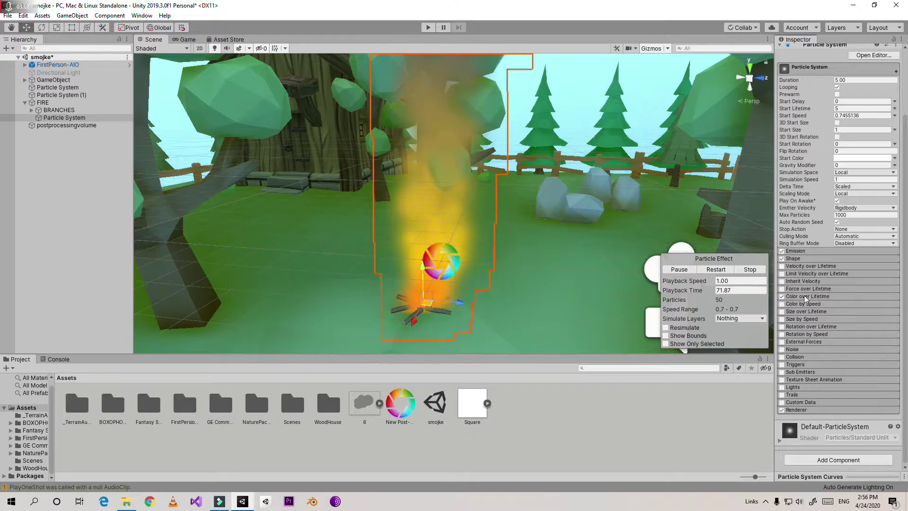
left_click(799, 251)
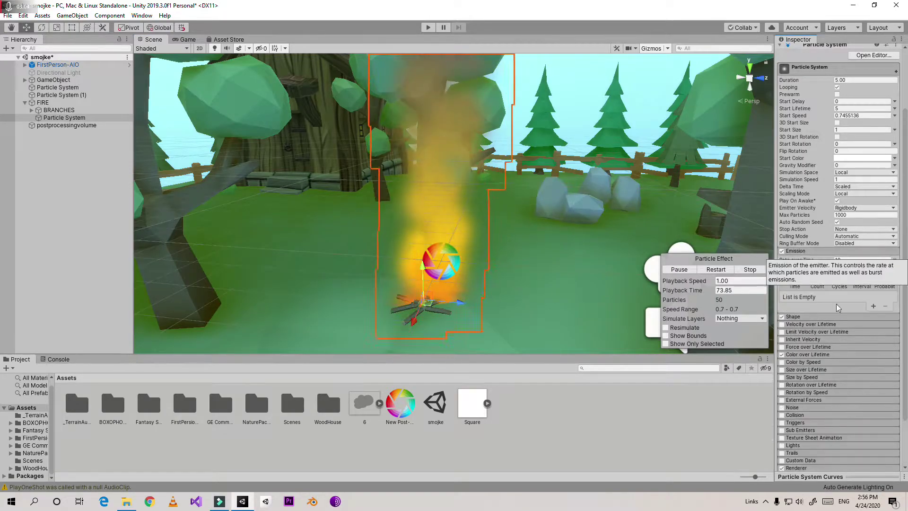
left_click(824, 251)
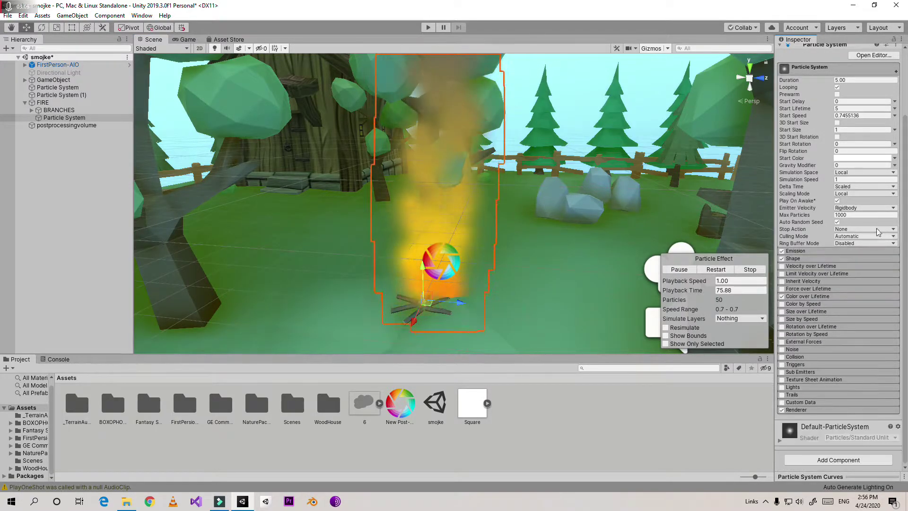
left_click(808, 259)
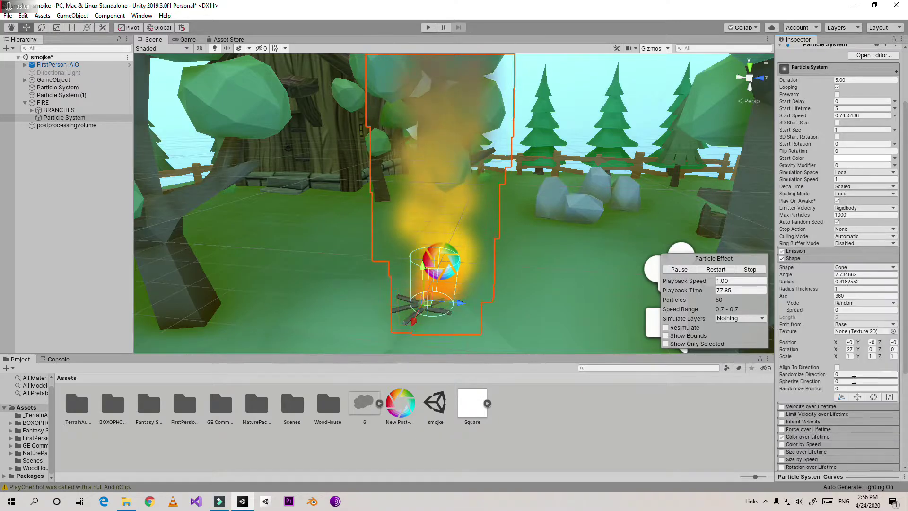
left_click_drag(434, 257, 435, 245)
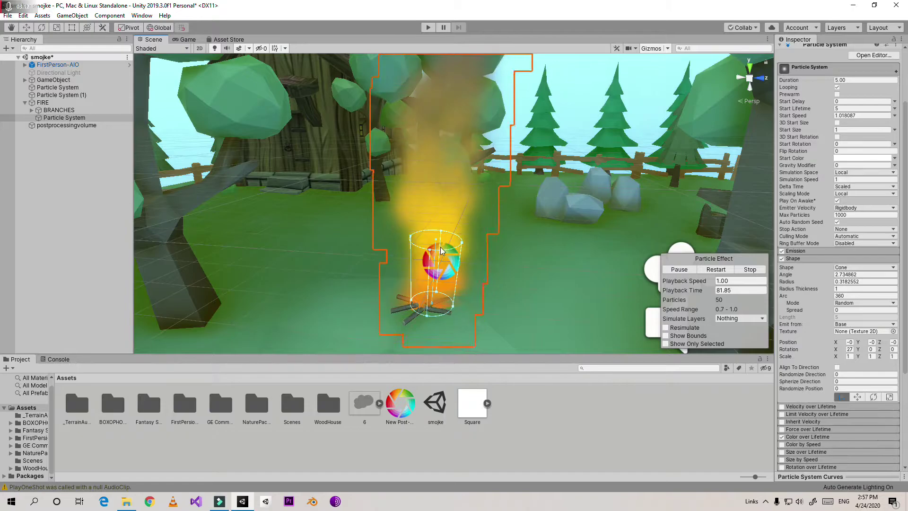
left_click(808, 258)
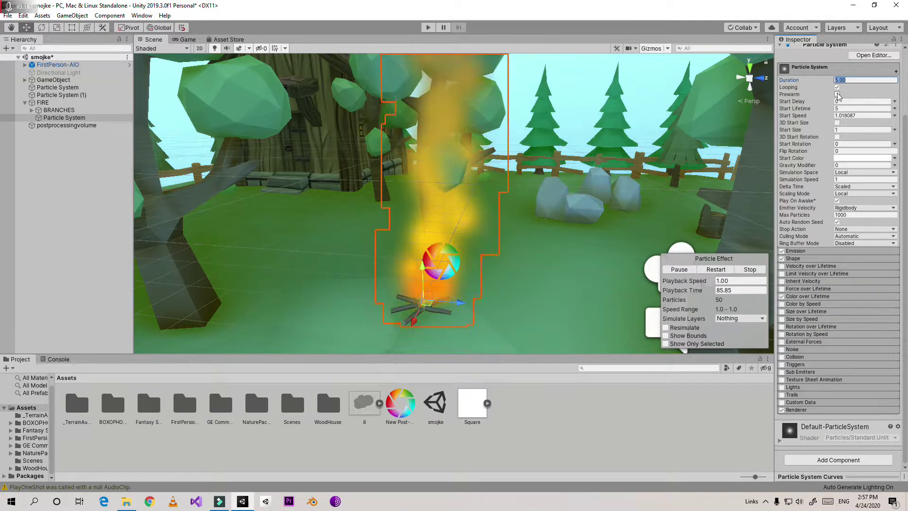
- Set the fire particle system's duration to 2 and its start lifetime to 2
type("2")
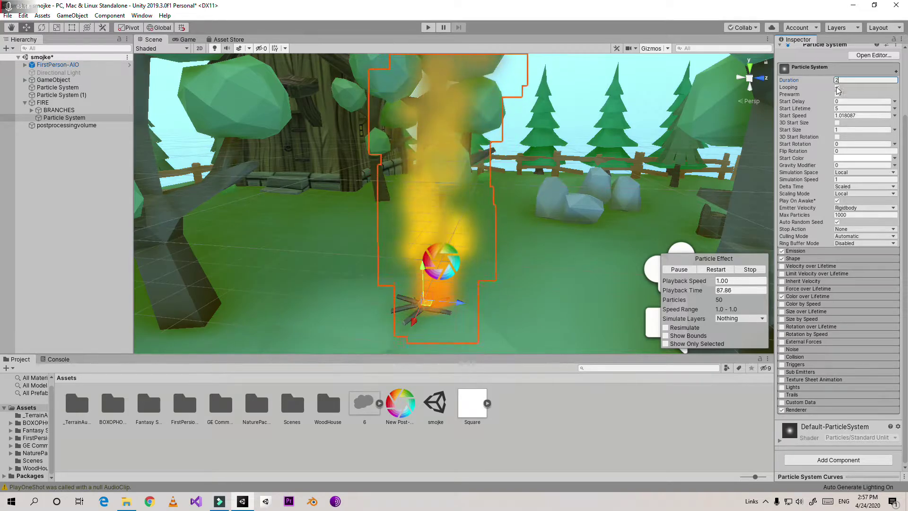
left_click(847, 108)
- Examine the shortened flame above the campfire from a distance, close up and from the opposite side
left_click_drag(635, 137, 570, 251, "alt")
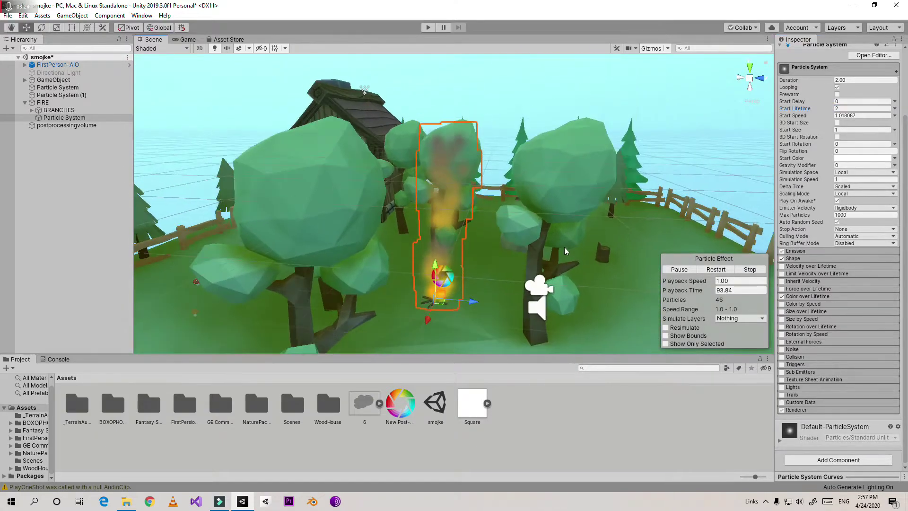
scroll(527, 229, "up", 8)
middle_click_drag(526, 227, 546, 184)
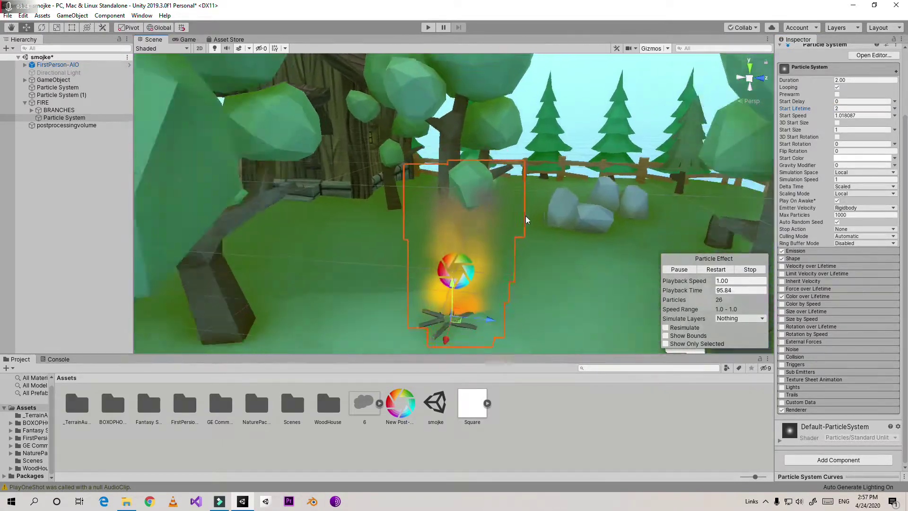
scroll(526, 218, "up", 5)
middle_click_drag(536, 215, 573, 67)
middle_click_drag(444, 121, 442, 123)
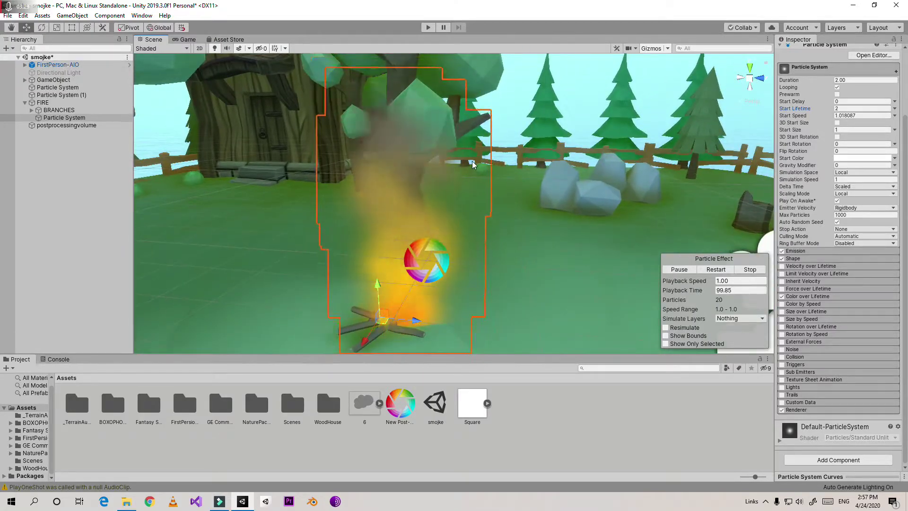
scroll(487, 227, "down", 3)
scroll(487, 227, "up", 3)
right_click_drag(487, 227, 719, 191)
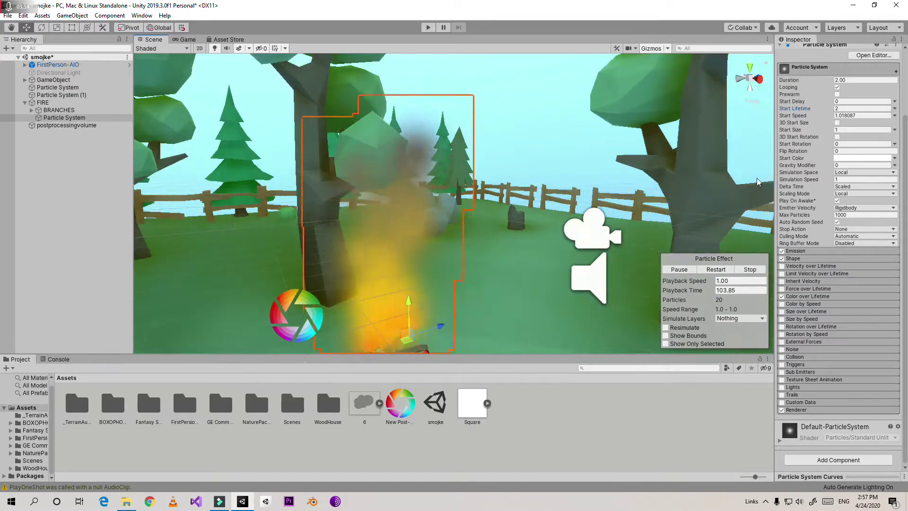
right_click_drag(774, 132, 757, 138)
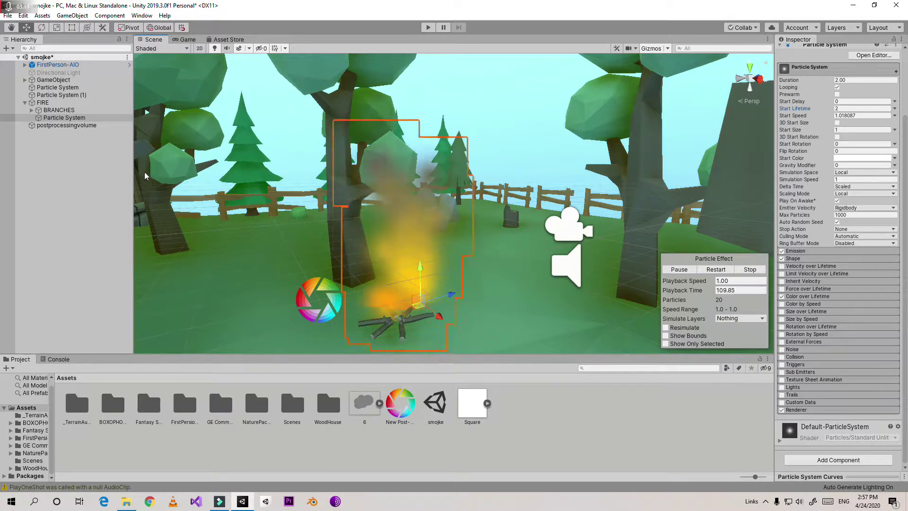
- Add a point light as a child of the FIRE object
right_click(40, 104)
mouse_move(60, 233)
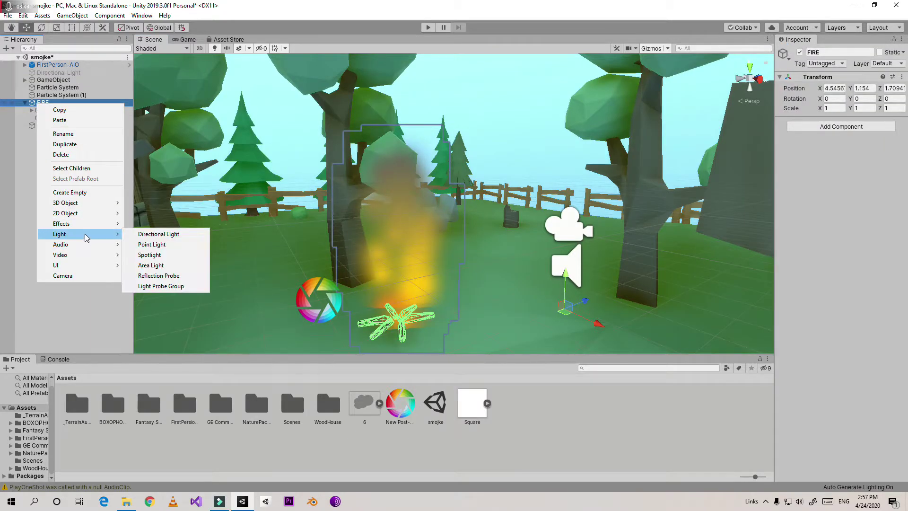
left_click(145, 246)
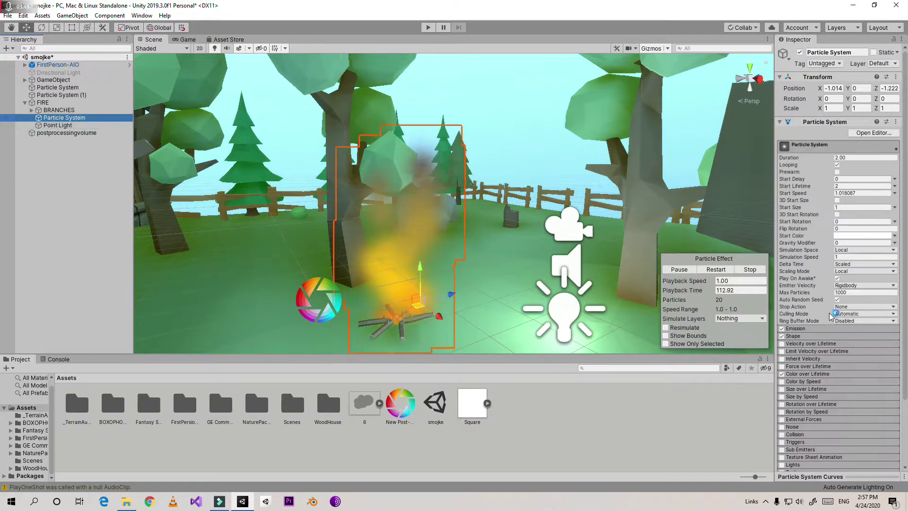
- Enable the fire particle system's Lights module, assign the Point Light to it and set the ratio to 1
left_click(789, 388)
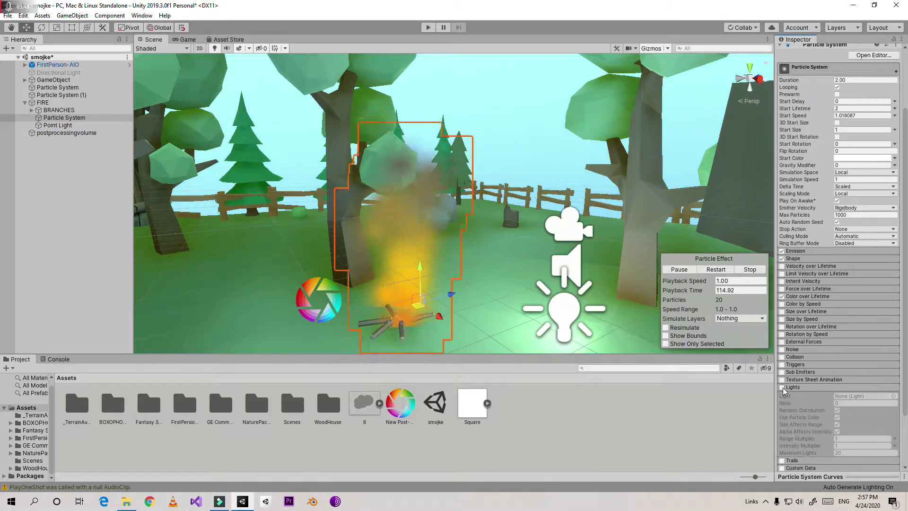
left_click(782, 388)
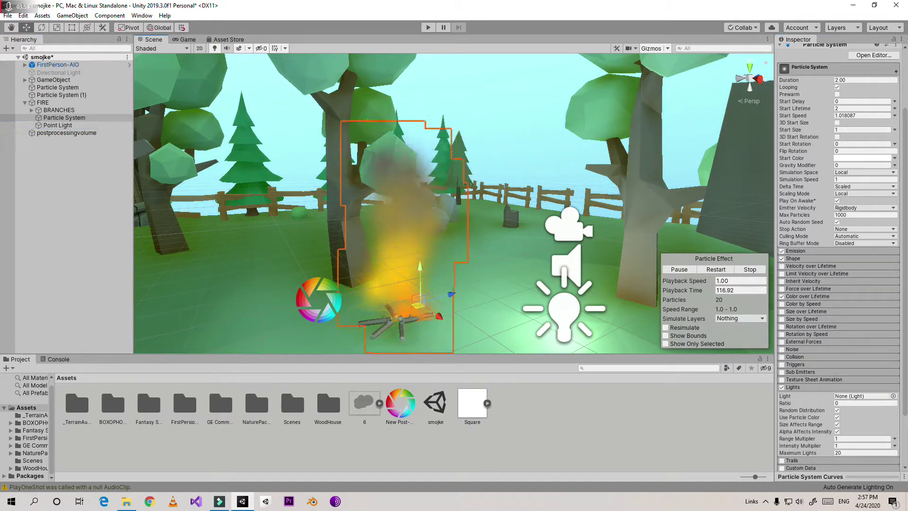
left_click(844, 402)
type("1")
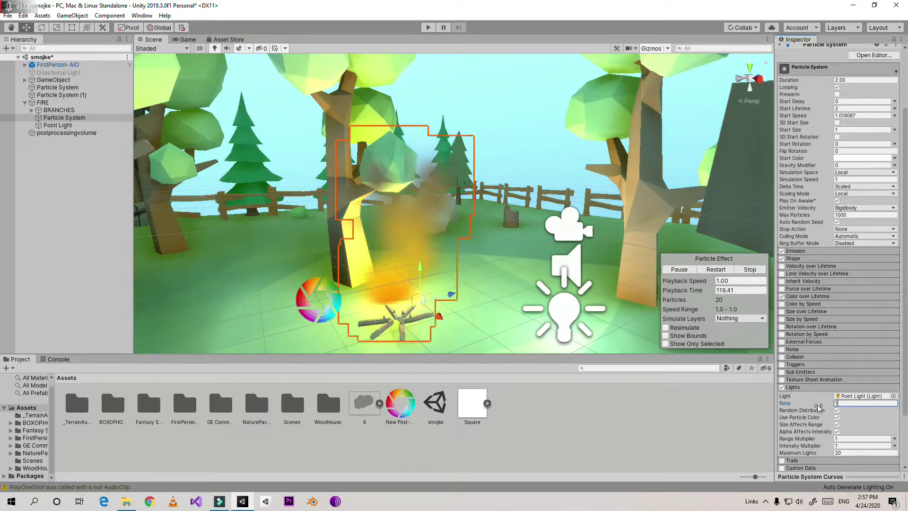
- Compare the campfire's particle lighting with Use Particle Color turned off and turned back on
scroll(468, 257, "down", 3)
scroll(468, 255, "up", 5)
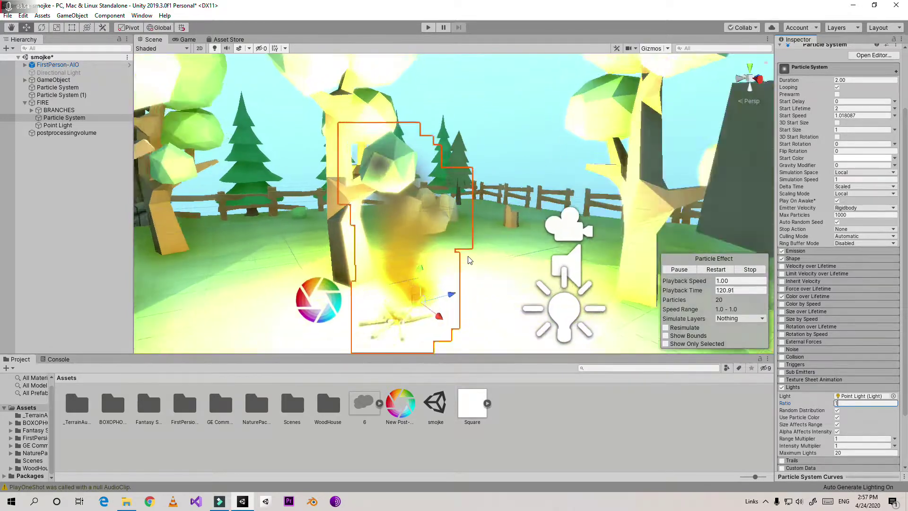
scroll(421, 255, "down", 1)
scroll(461, 265, "up", 1)
right_click_drag(577, 302, 509, 289)
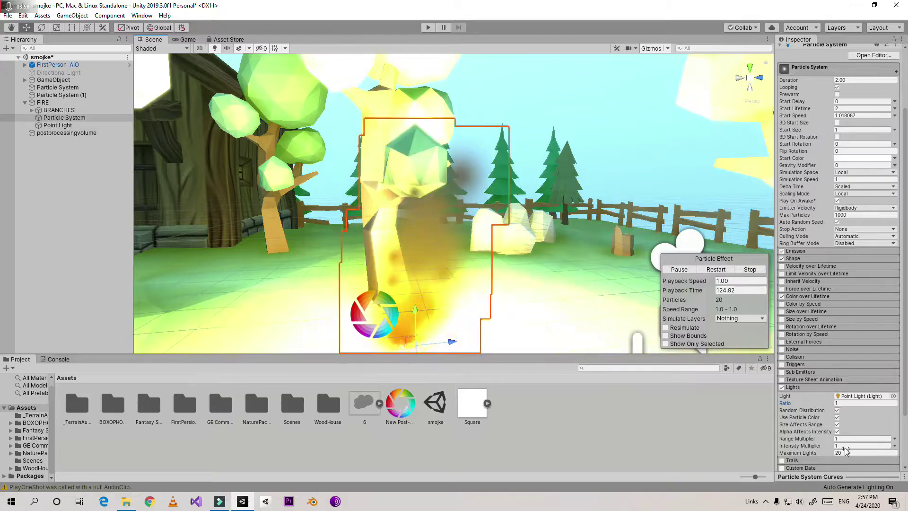
left_click(837, 418)
scroll(531, 287, "down", 3)
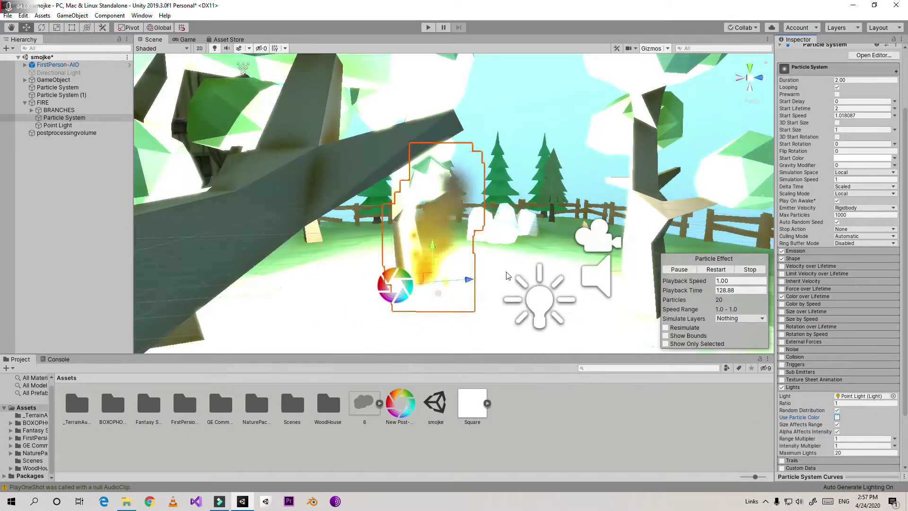
scroll(572, 324, "up", 3)
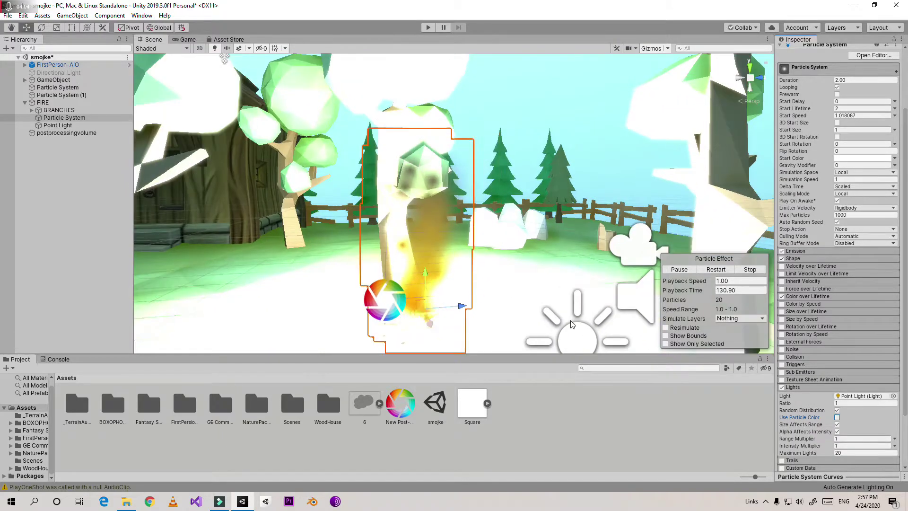
left_click(836, 418)
scroll(528, 298, "down", 3)
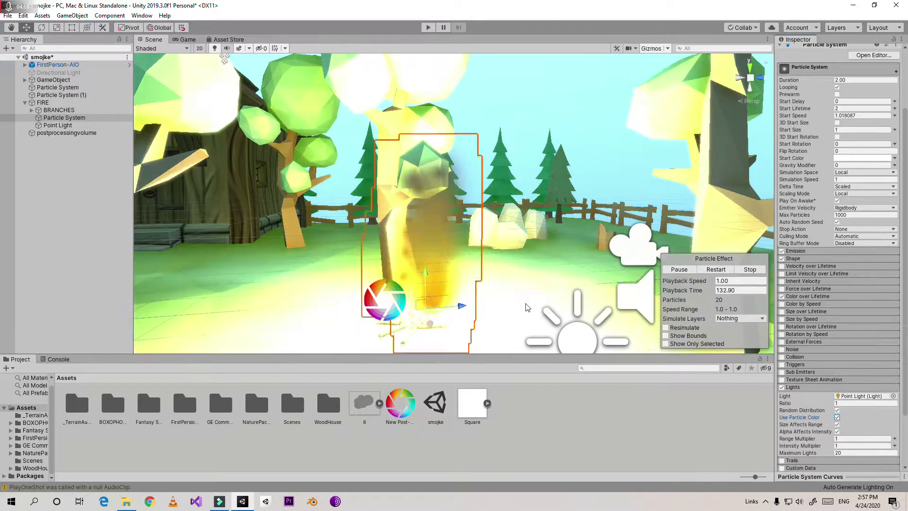
- Compare the scene's lighting with the Directional Light turned on and turned off again
left_click(57, 73)
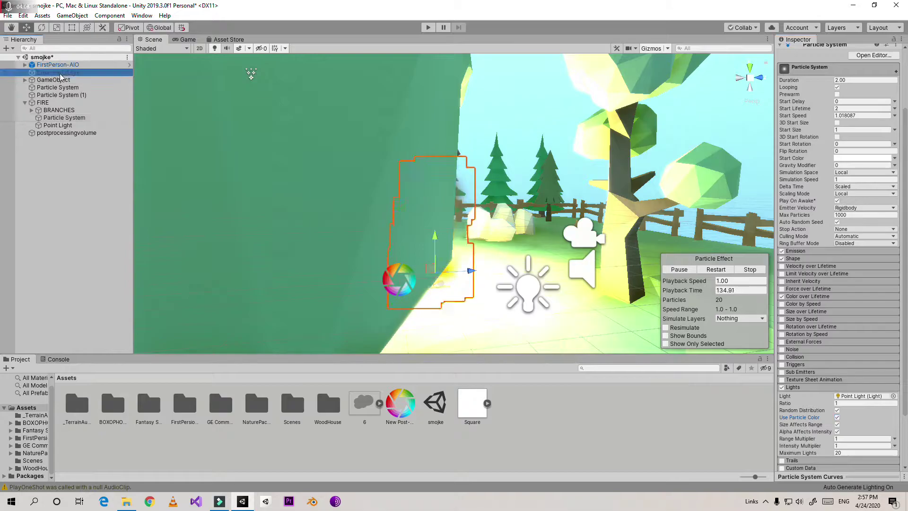
left_click(799, 52)
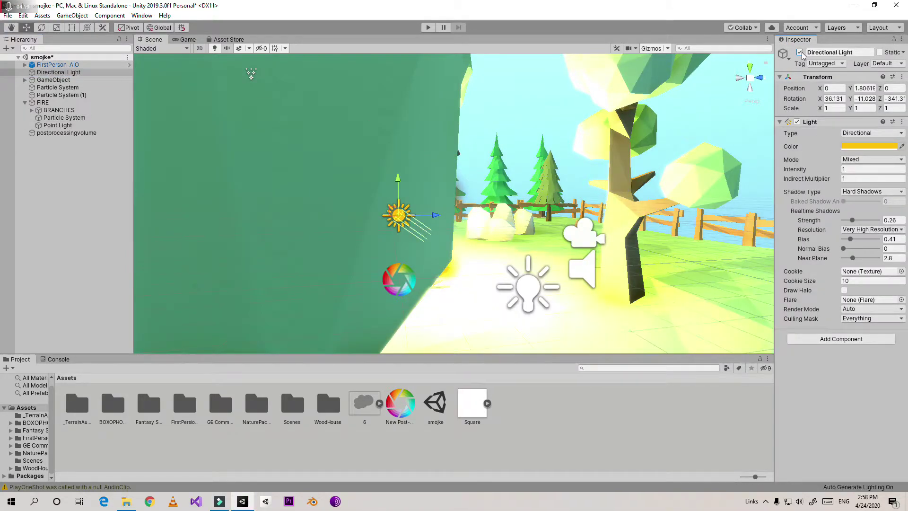
left_click(799, 52)
- Give the campfire's Point Light hard shadows and set its light mode to Mixed
double_click(58, 126)
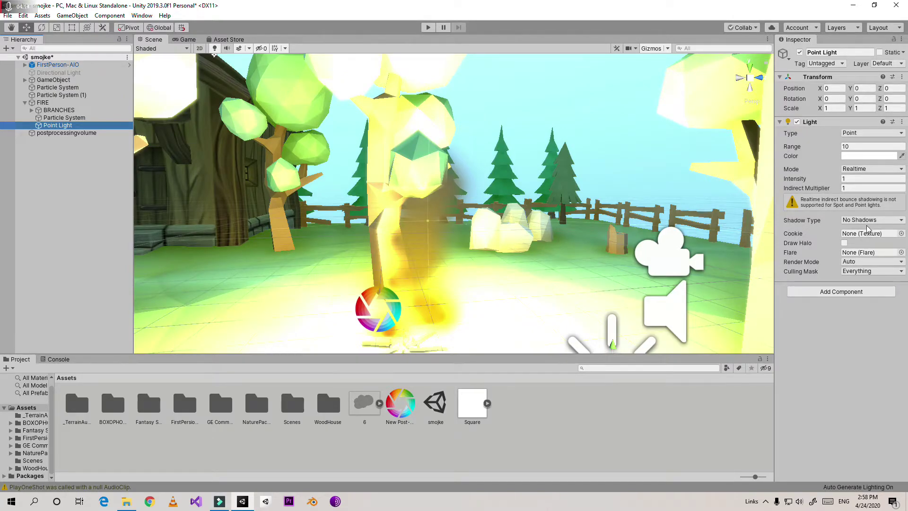
left_click(863, 241)
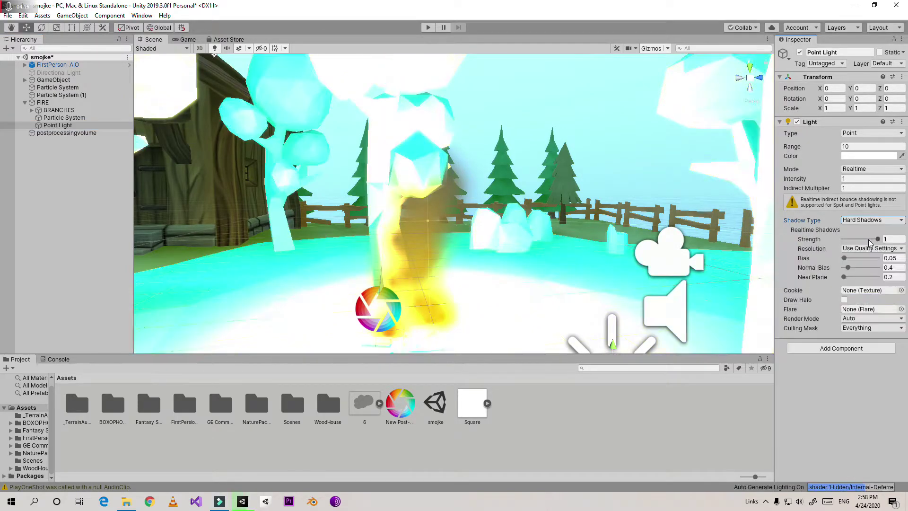
scroll(566, 257, "down", 3)
left_click_drag(566, 257, 467, 264, "alt")
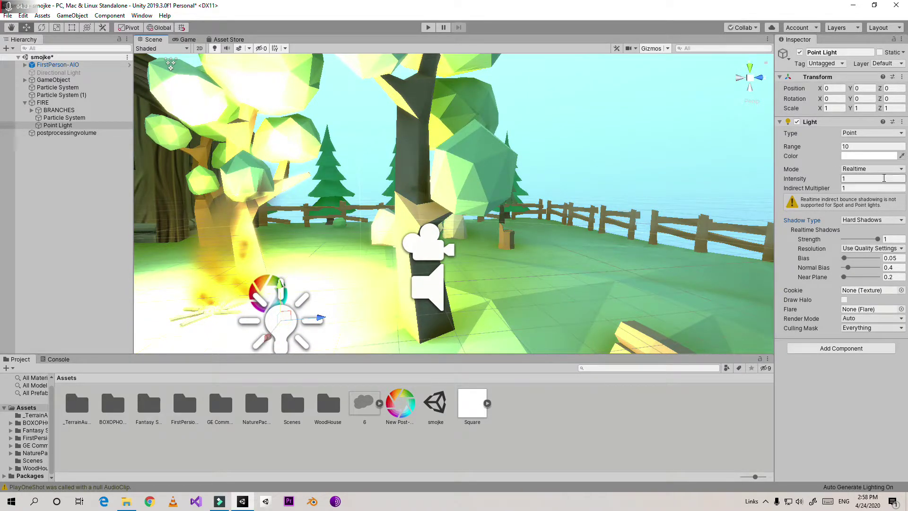
left_click(865, 190)
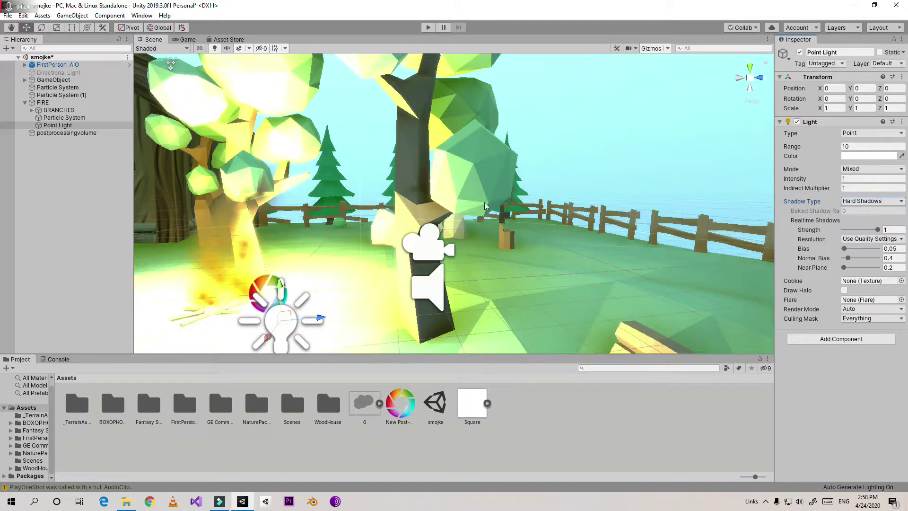
- Review the Lights module settings of the fire particle system
left_click(45, 119)
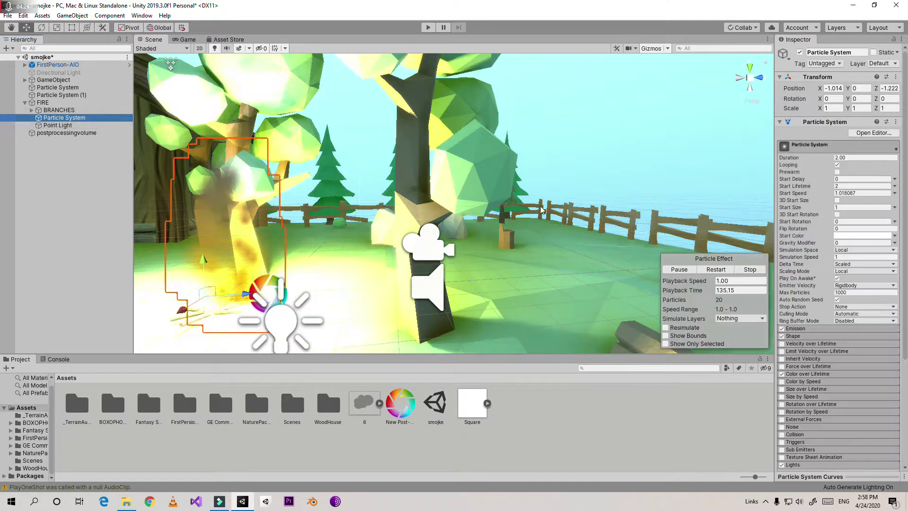
scroll(814, 332, "down", 10)
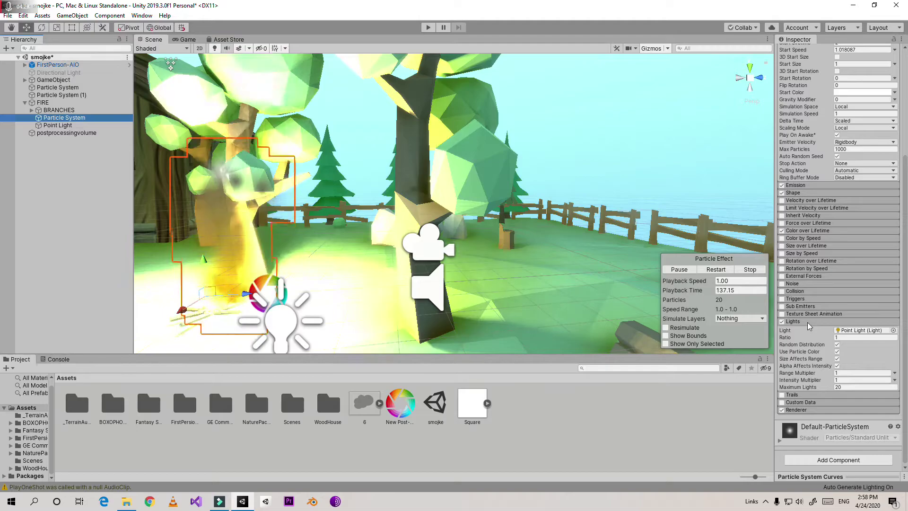
scroll(814, 332, "up", 10)
- Play-test the scene, walking around the campfire to inspect its flame and lighting from far and near, and stop the test
middle_click_drag(416, 78, 401, 89)
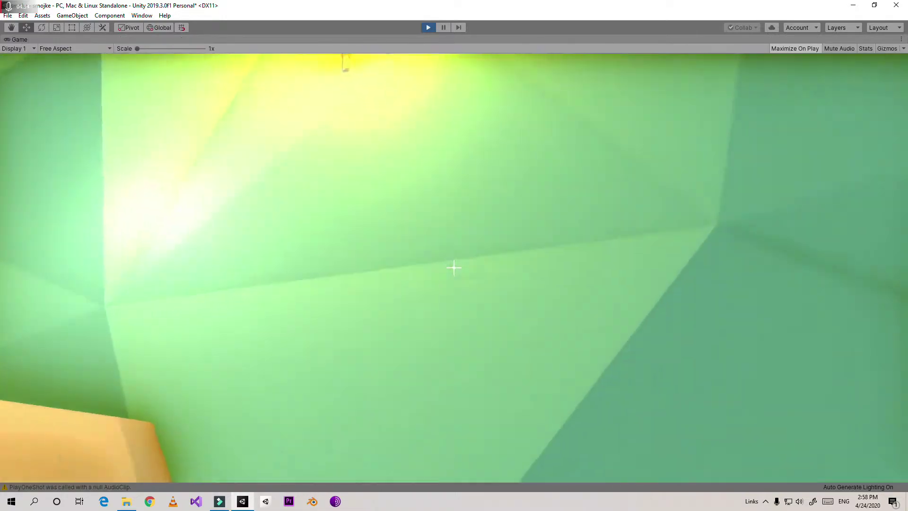
key("a")
key("w")
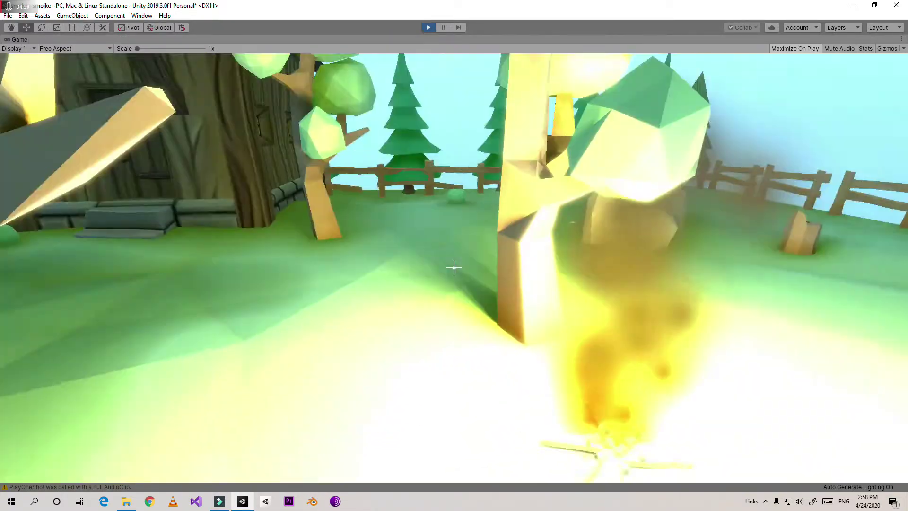
key("s")
key("a")
key("d")
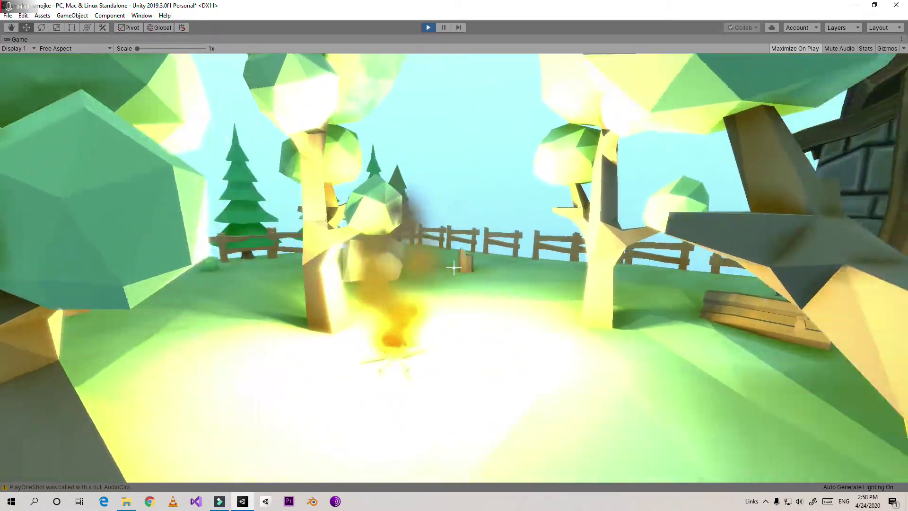
key("w")
key("w")
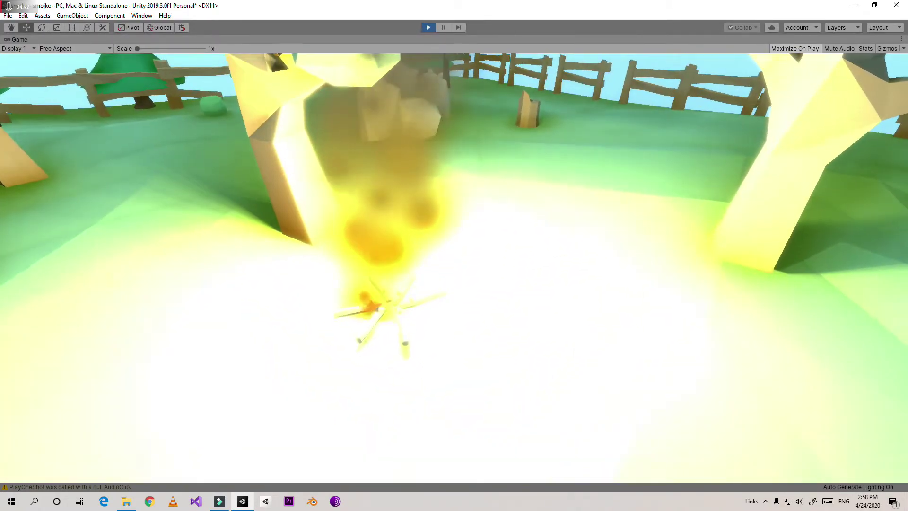
key("w")
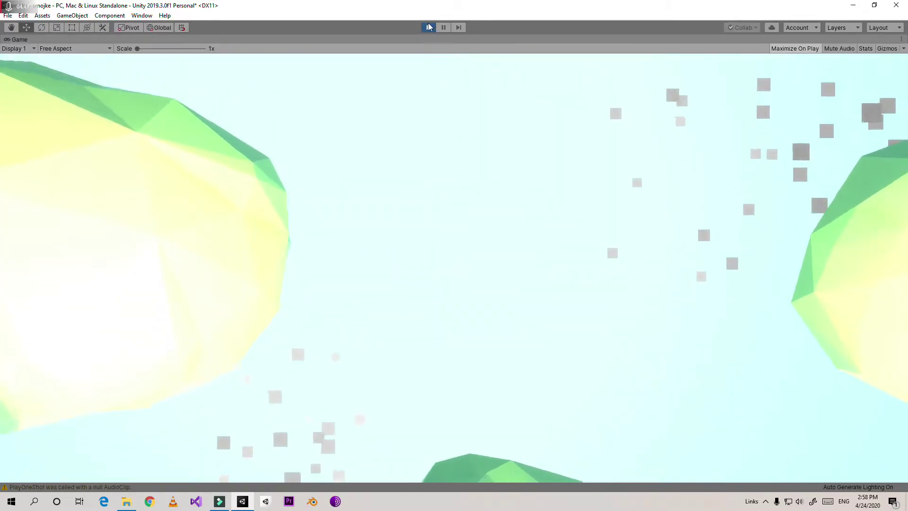
left_click(428, 27)
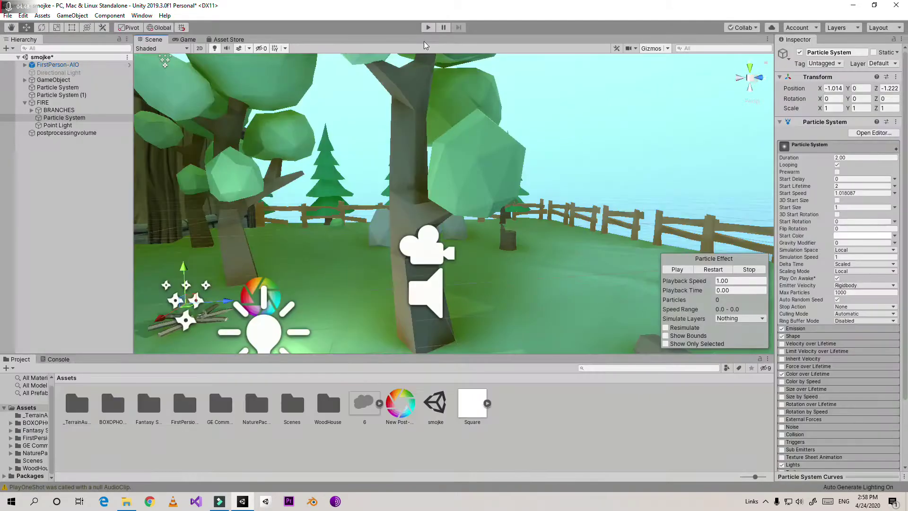
- Shift the fire particle system along the X axis to -1.169 to align the flame with the branches
scroll(362, 311, "up", 5)
middle_click_drag(355, 306, 752, 210)
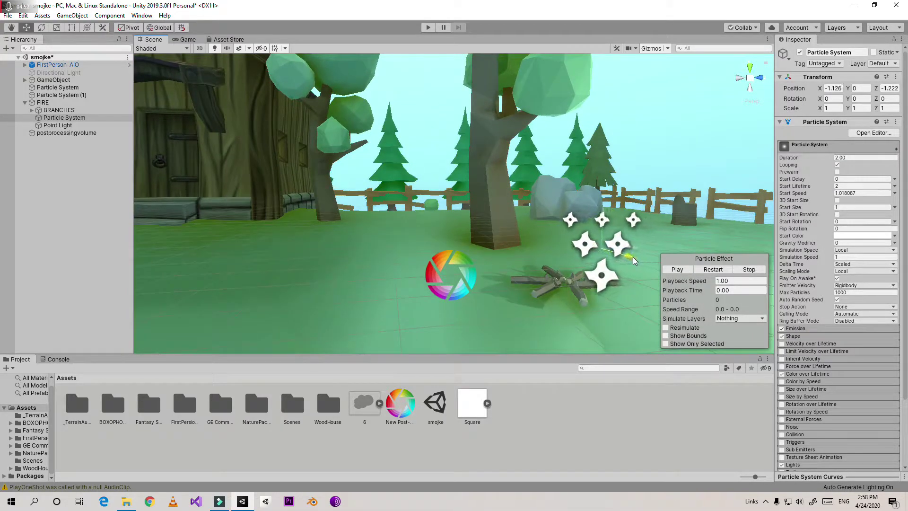
scroll(796, 320, "down", 3)
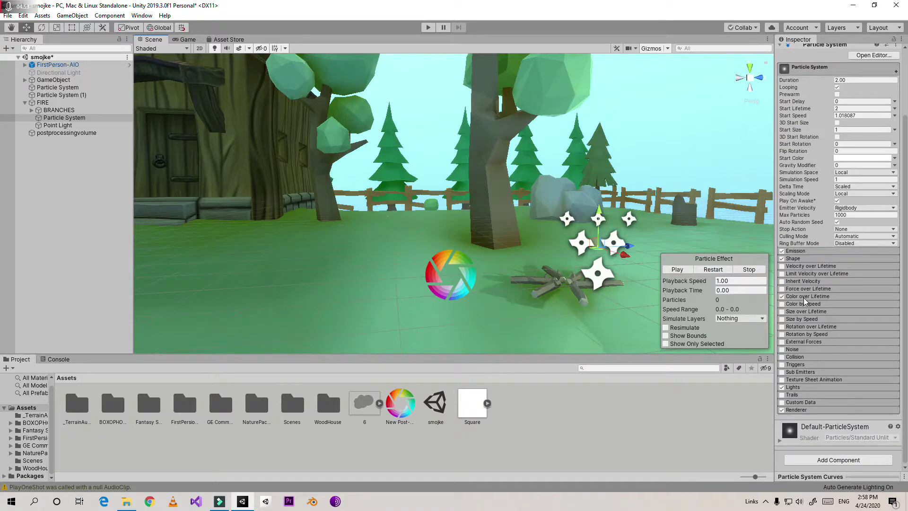
- Show the fire particle system's Emission and Shape settings and preview the flame close up
left_click(803, 253)
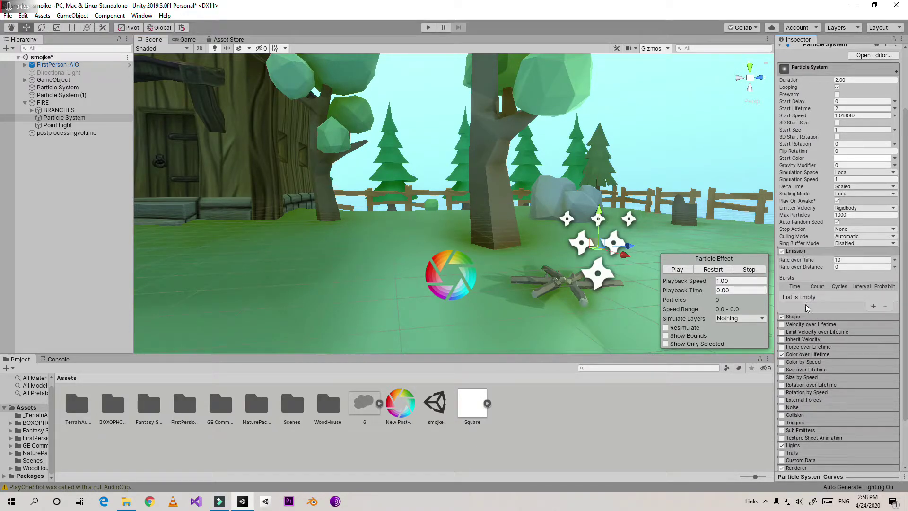
left_click(802, 317)
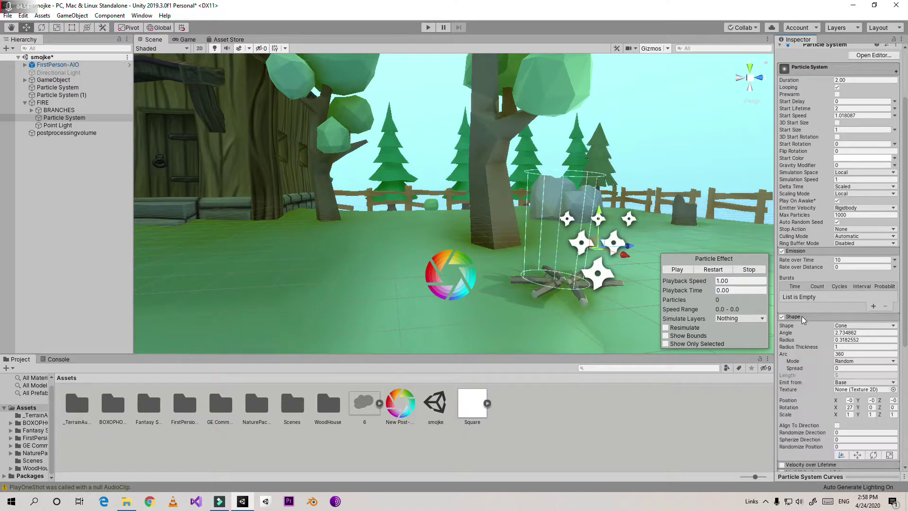
left_click(684, 273)
scroll(586, 283, "up", 4)
middle_click_drag(539, 305, 461, 298)
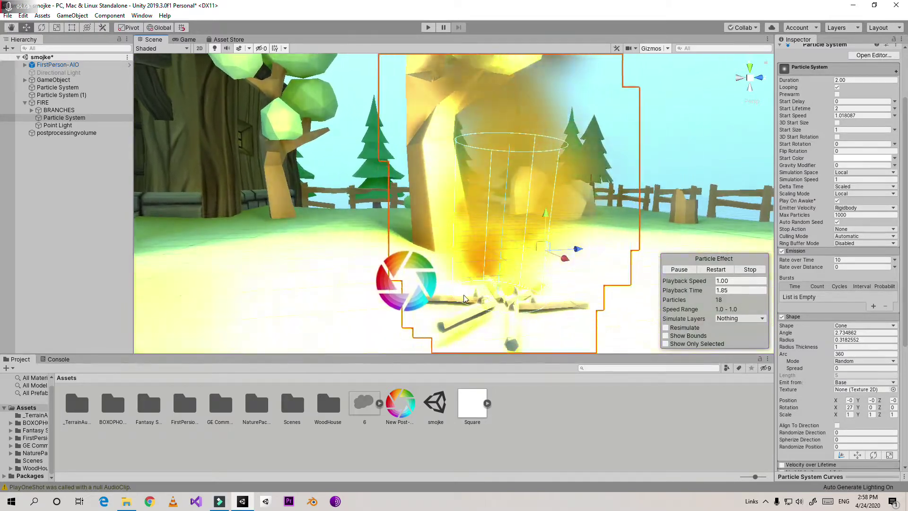
- Narrow the flame's emitter cone to a radius of 0.2531022, checking the flame from far and near
scroll(841, 386, "up", 3)
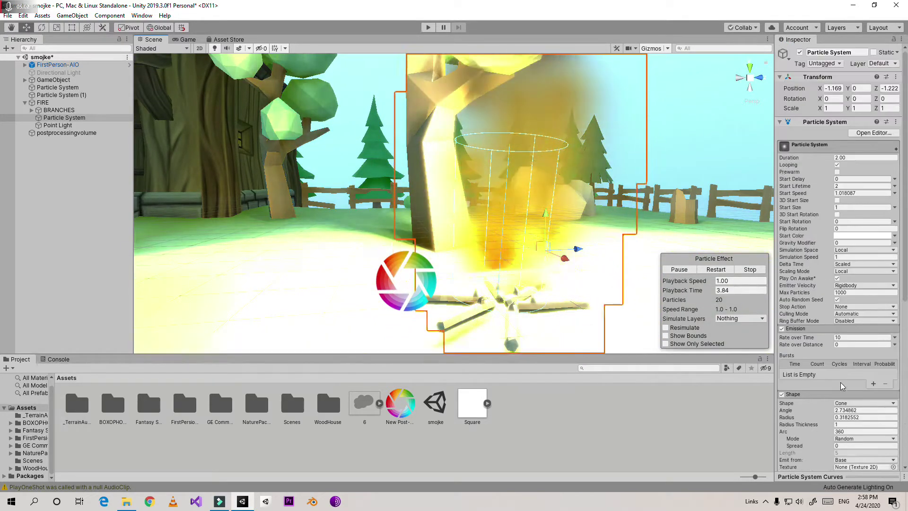
scroll(842, 385, "down", 3)
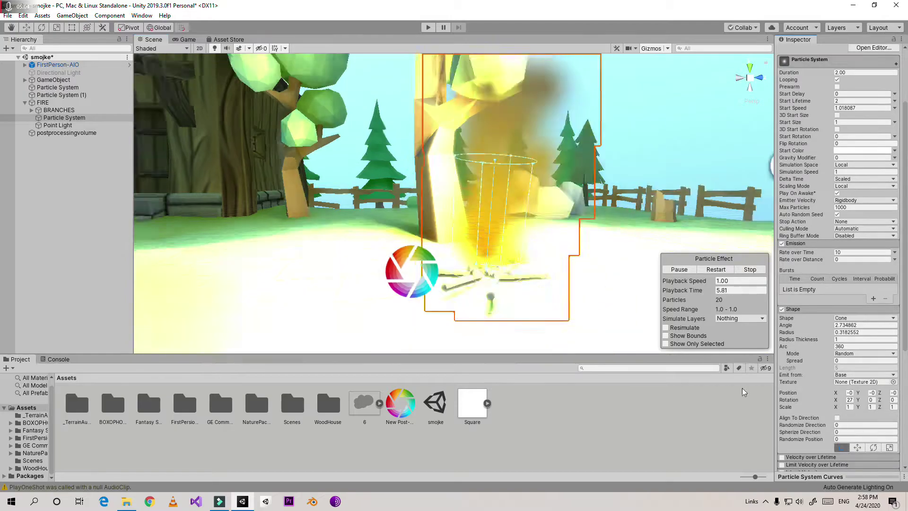
scroll(513, 260, "down", 10)
scroll(513, 259, "up", 8)
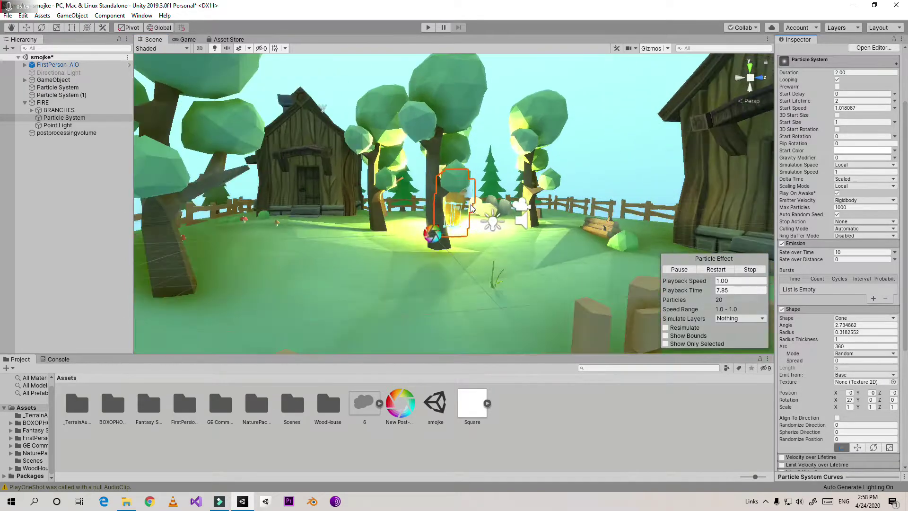
scroll(472, 208, "up", 8)
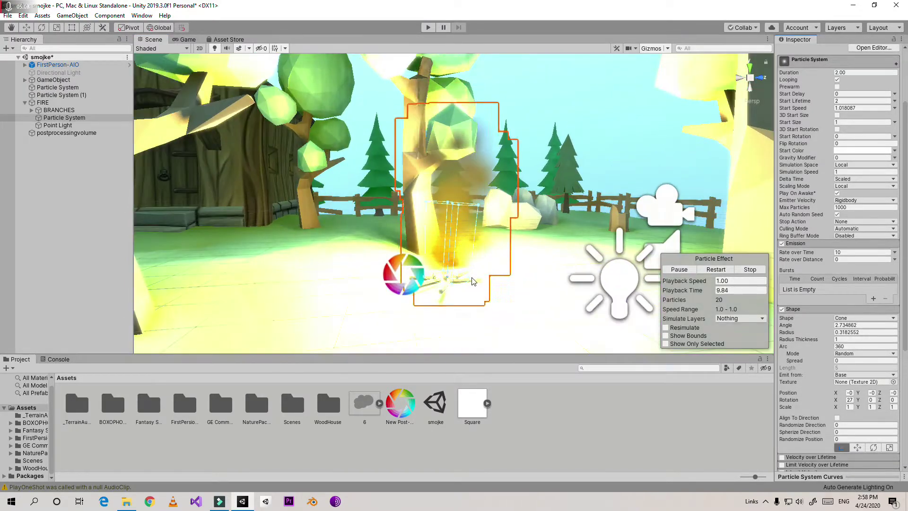
scroll(463, 281, "up", 3)
scroll(460, 322, "down", 3)
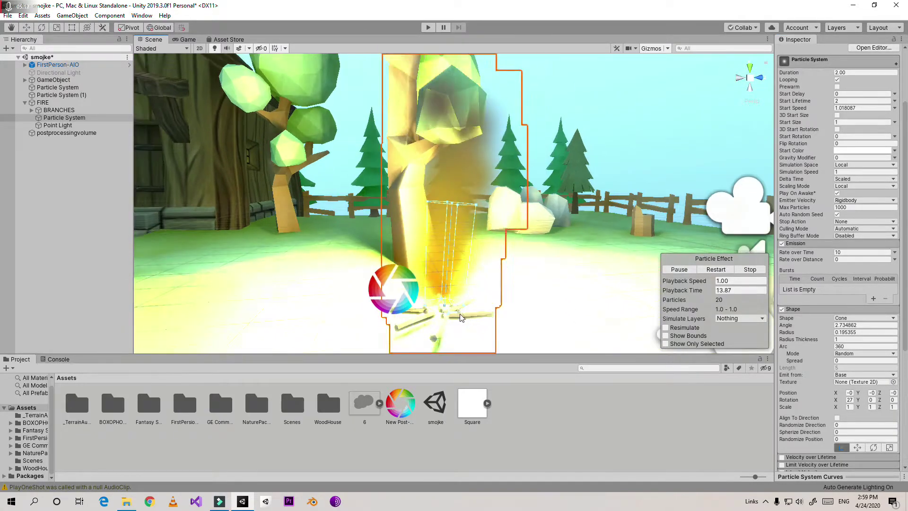
scroll(572, 276, "down", 3)
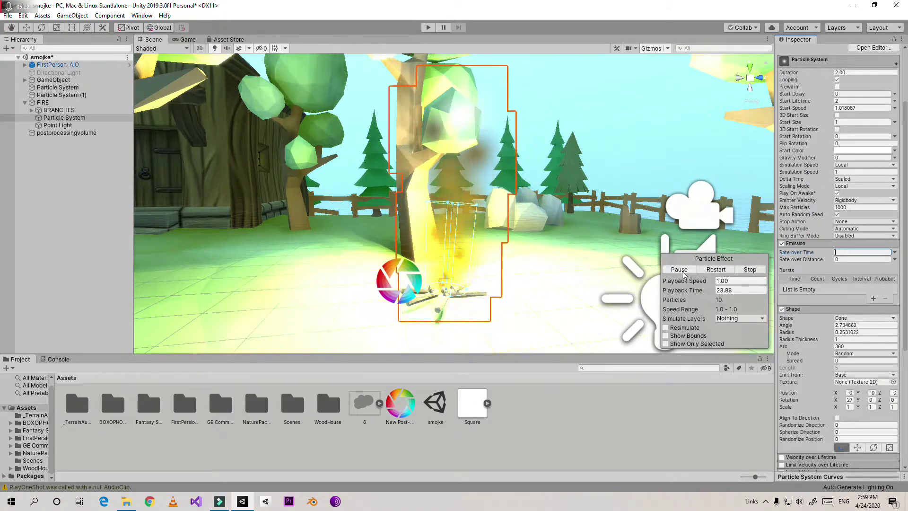
- Set the fire's emission rate over time to 15 and restart the particle preview
key("BackSpace")
type("15")
scroll(528, 279, "up", 5)
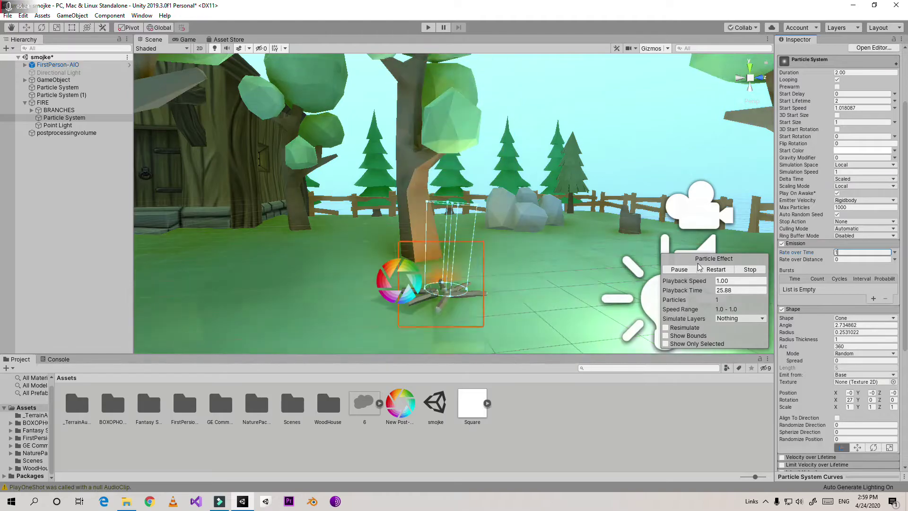
scroll(528, 279, "up", 3)
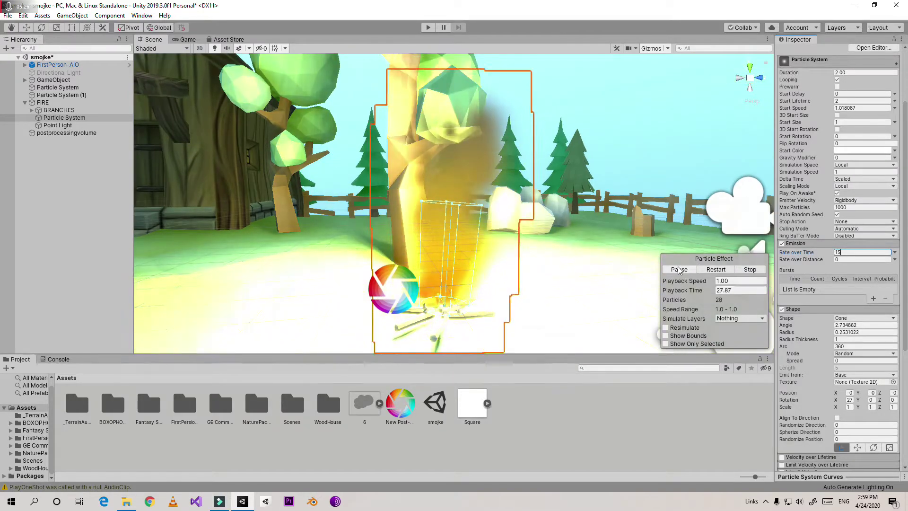
left_click(680, 269)
left_click(712, 269)
scroll(516, 233, "down", 5)
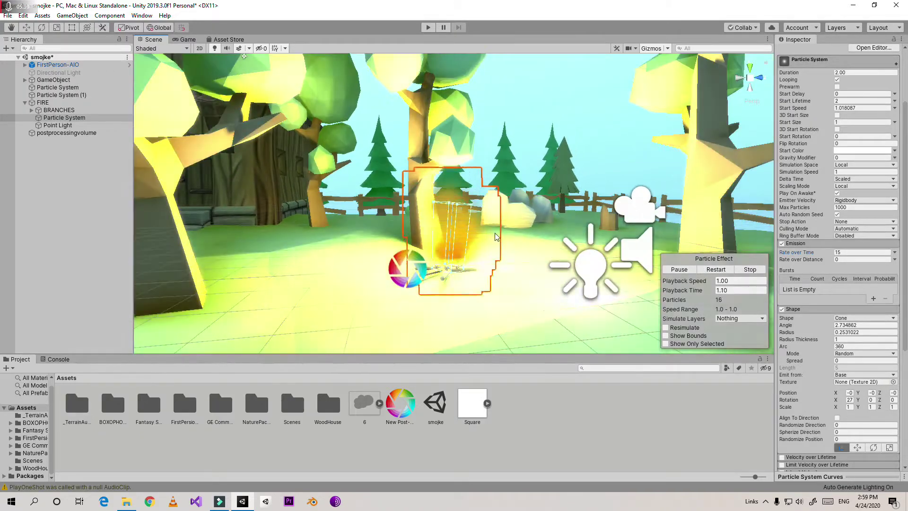
- Play-test the denser flame in the Game view and stop the test
left_click(428, 27)
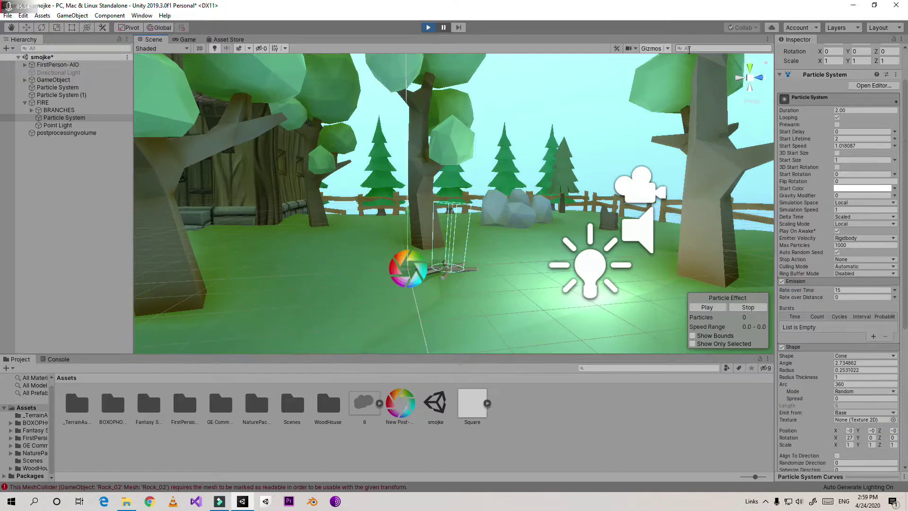
left_click(188, 39)
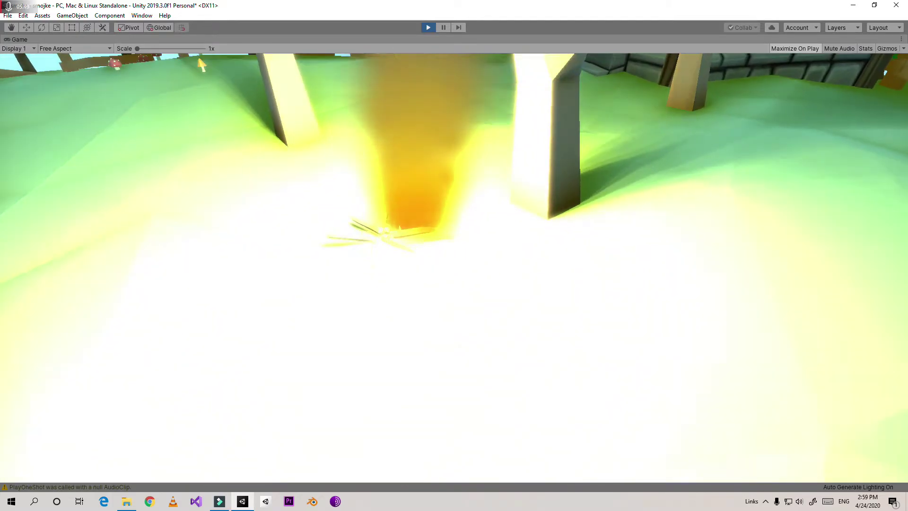
key("Escape")
left_click(429, 28)
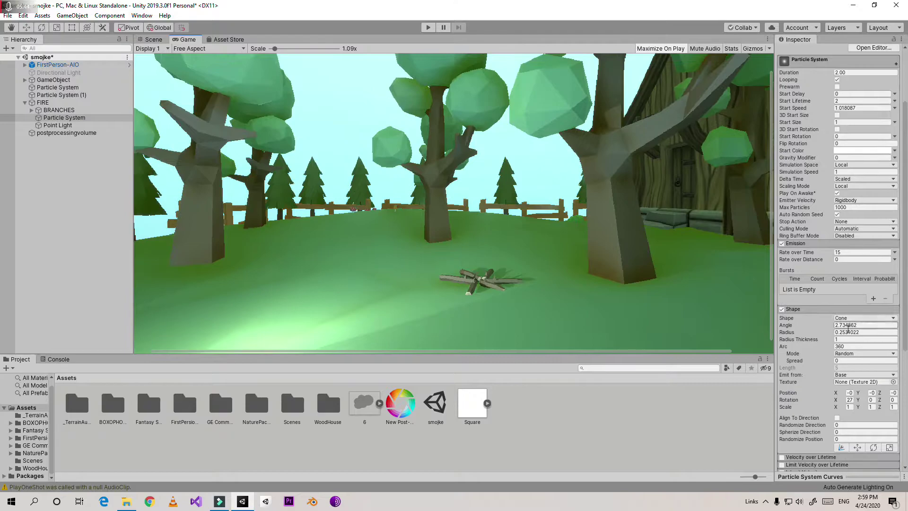
- Return to the Scene view and shift the flame particle system horizontally so it is centred over the campfire branches
scroll(870, 382, "down", 5)
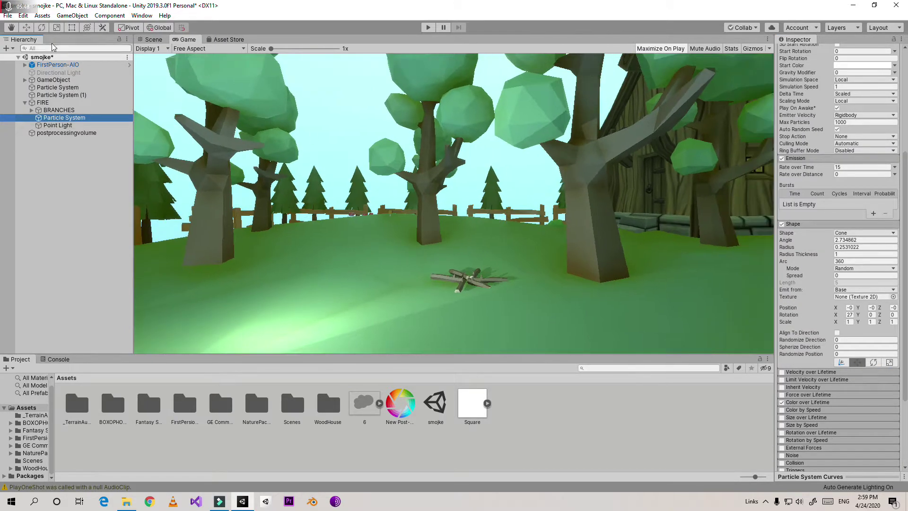
left_click(150, 39)
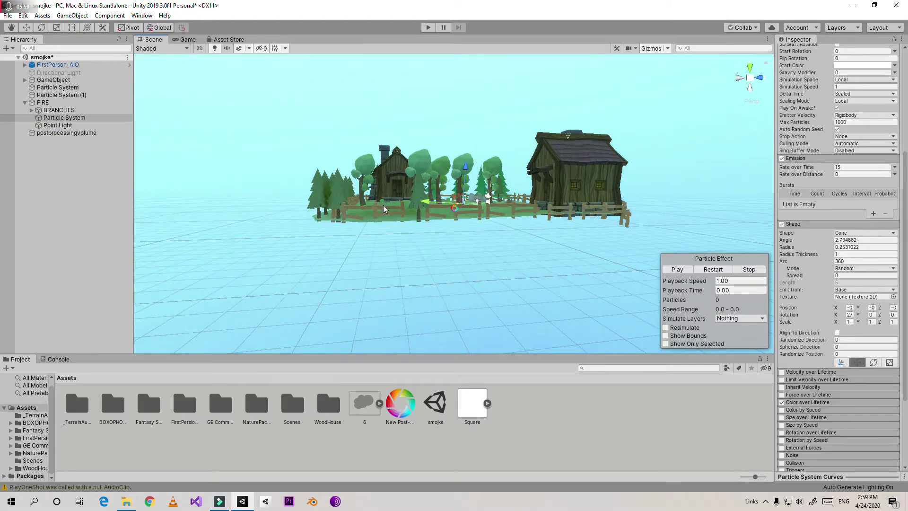
scroll(419, 205, "up", 20)
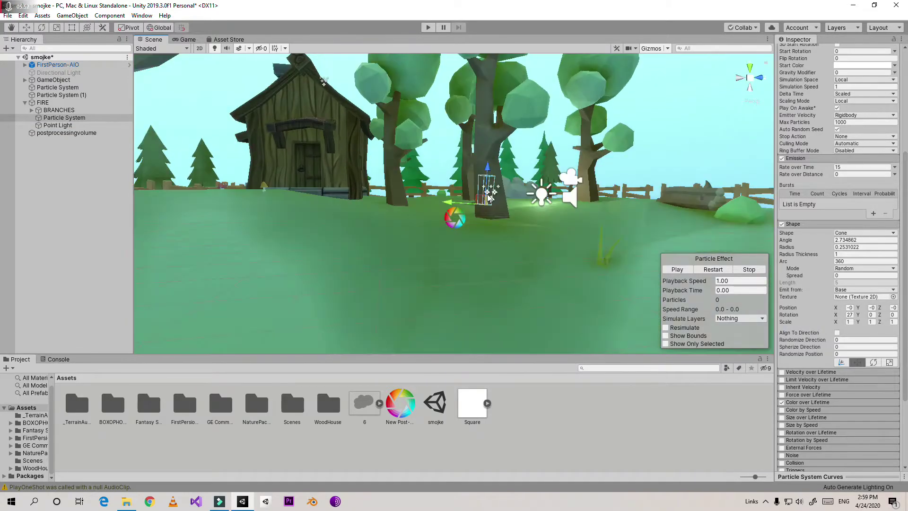
scroll(488, 197, "up", 10)
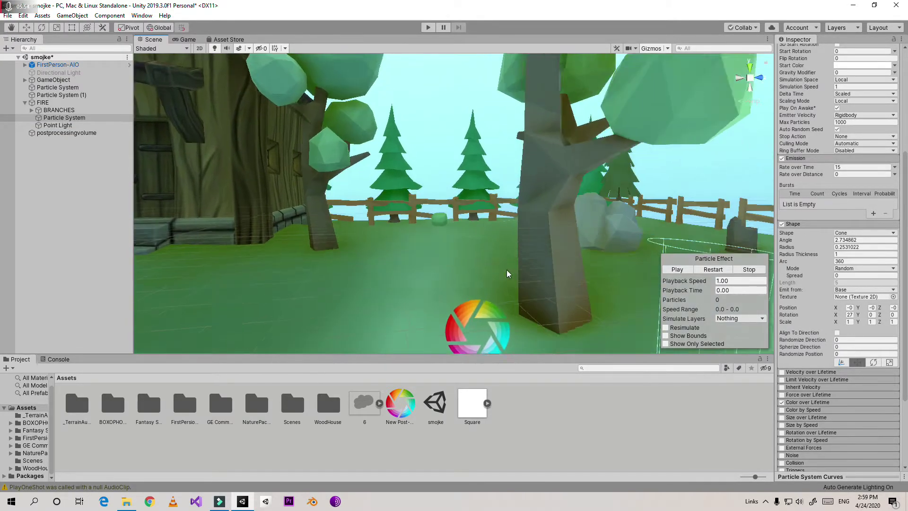
right_click_drag(509, 273, 466, 306)
scroll(466, 306, "down", 5)
middle_click_drag(361, 247, 343, 271)
left_click_drag(354, 319, 284, 317)
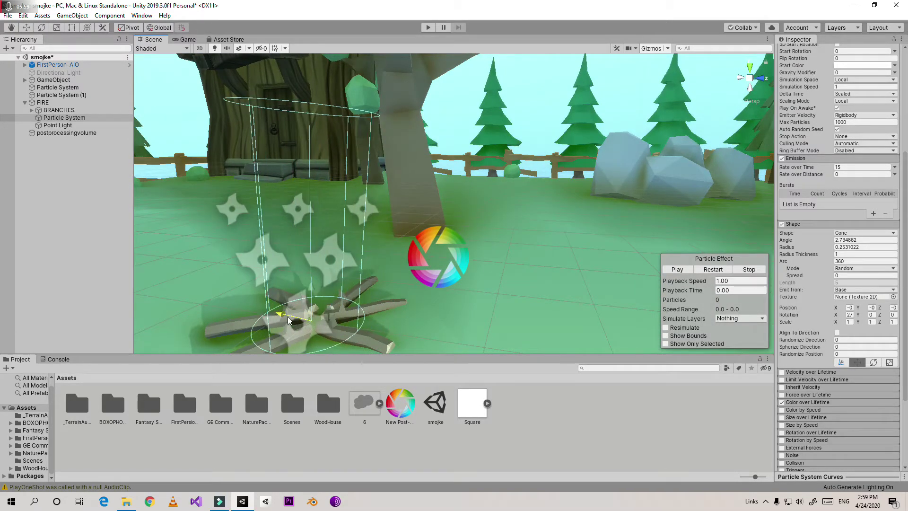
- Play-test the scene and walk around the campfire, examining the repositioned flame and its glow from near, far and several sides
left_click(429, 28)
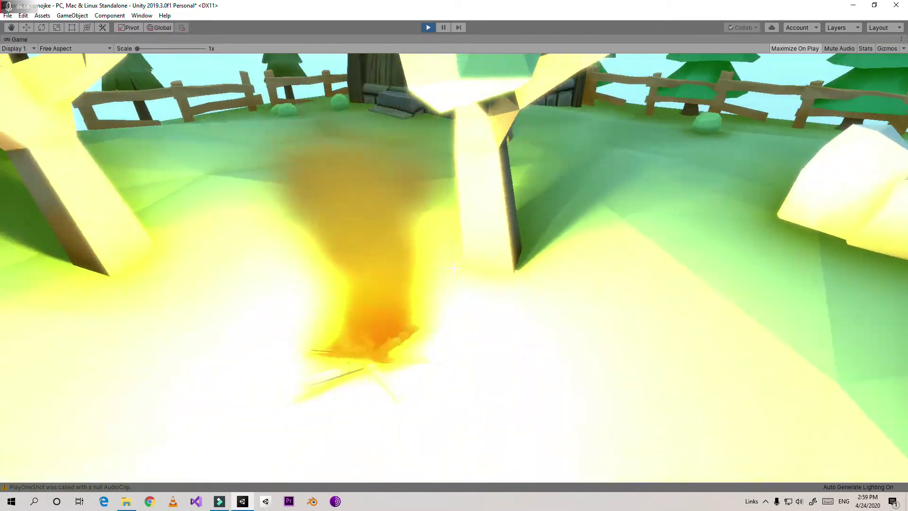
key("a")
key("a")
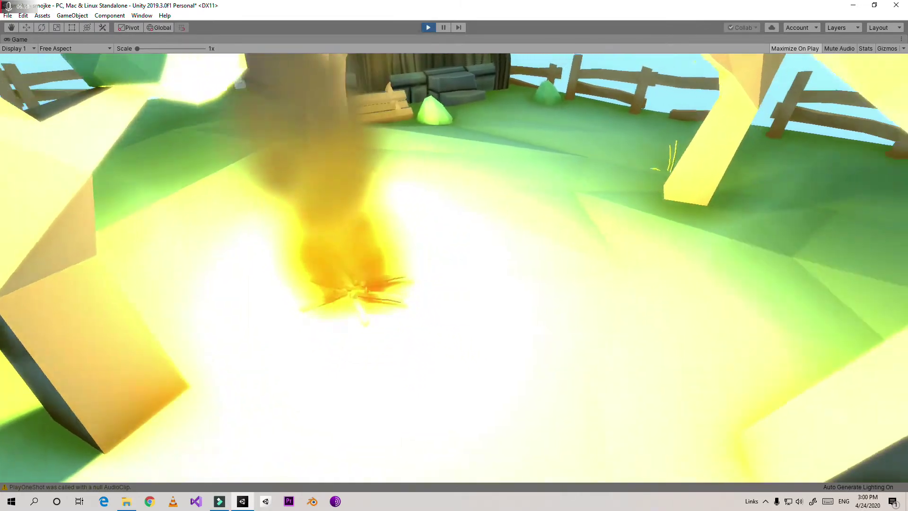
key("d")
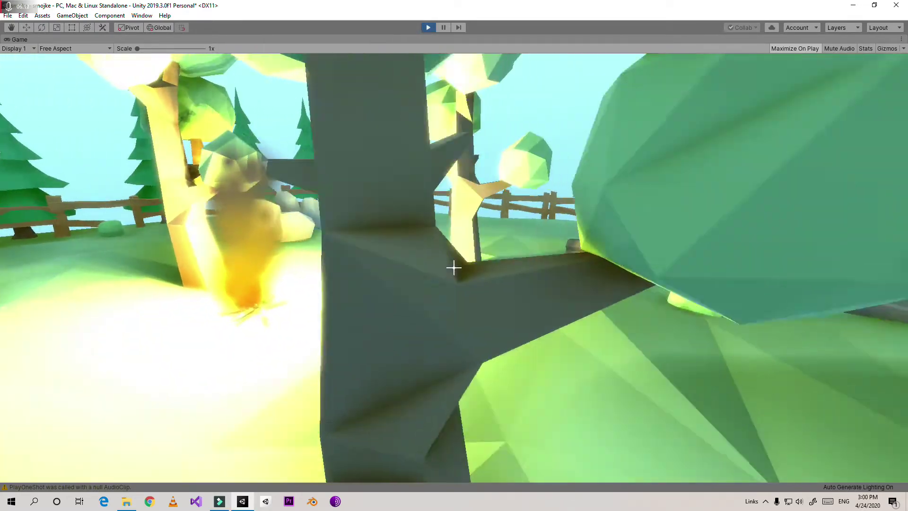
key("d")
key("w")
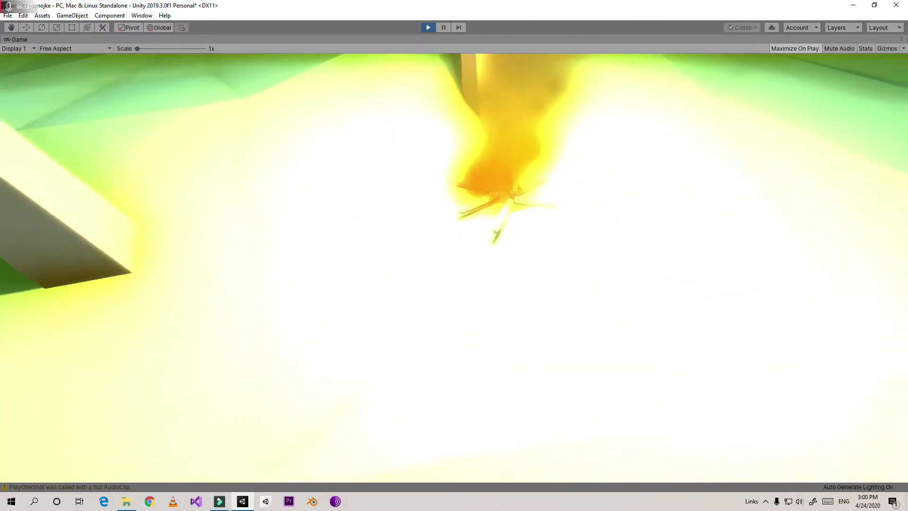
key("s")
key("w")
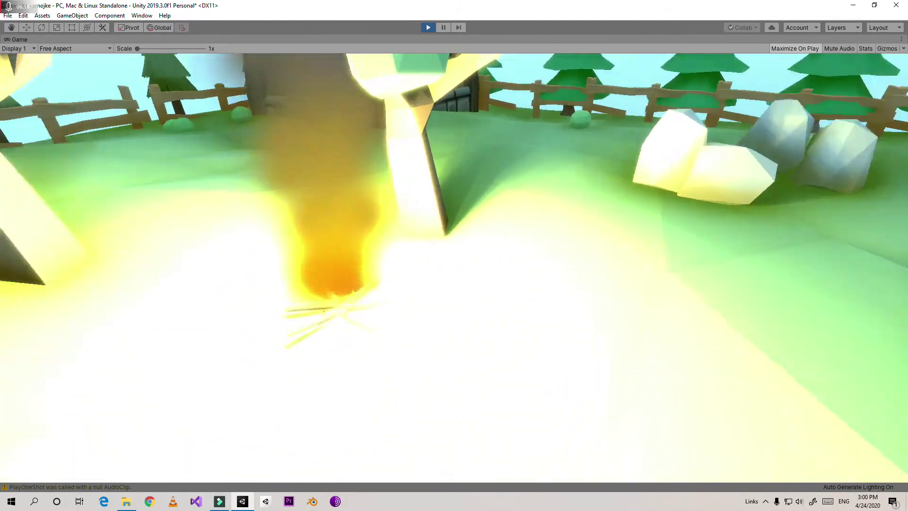
key("w")
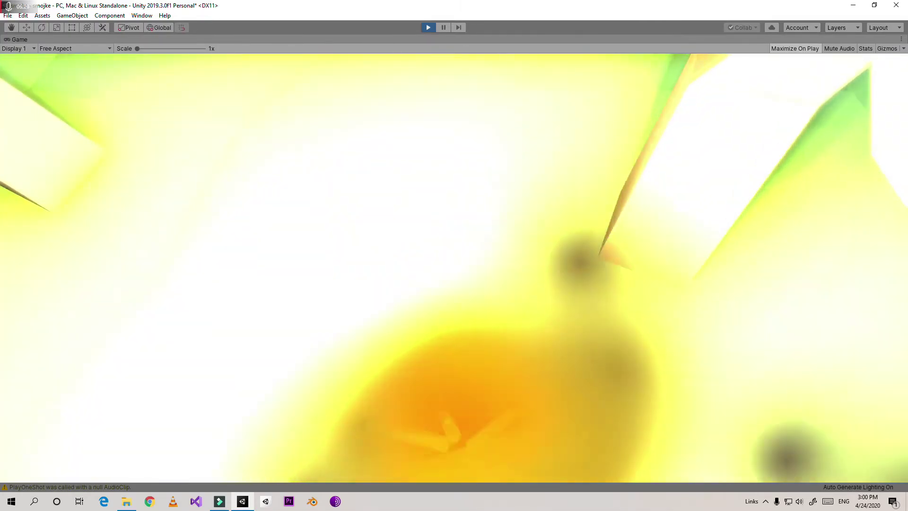
key("s")
key("a")
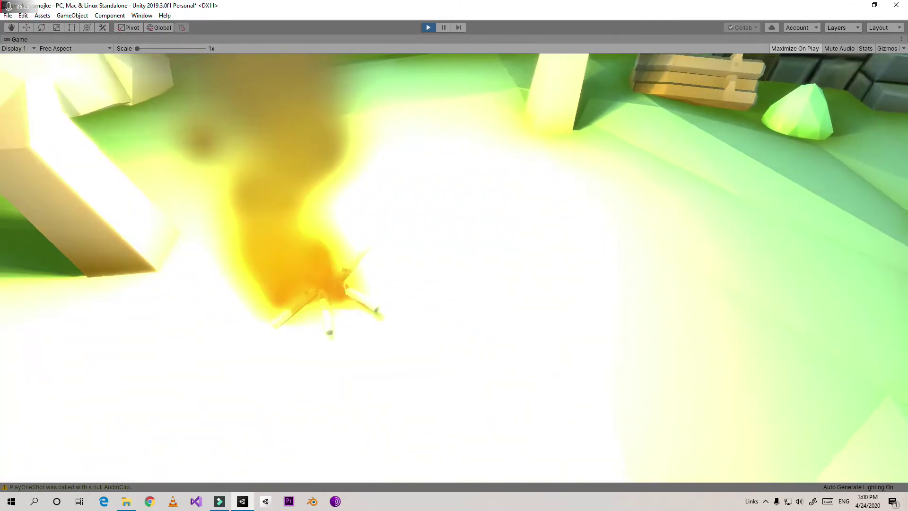
key("d")
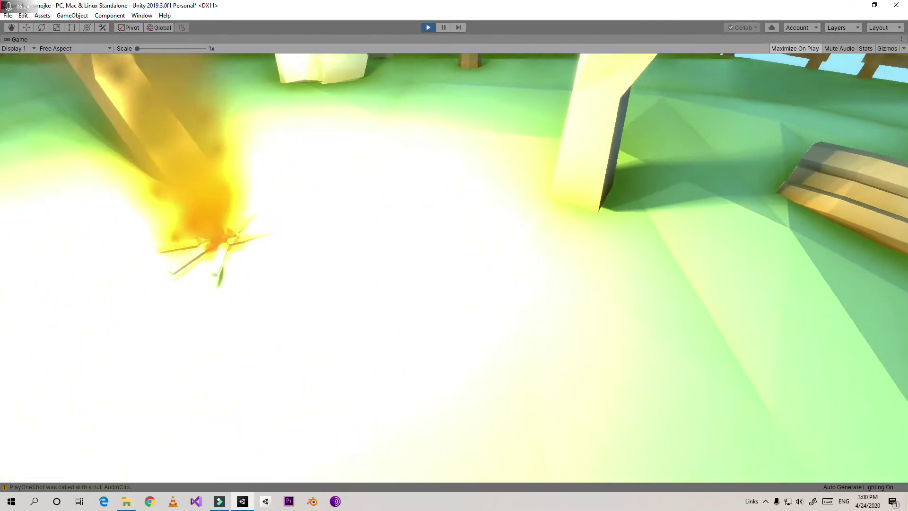
key("s")
key("a")
key("w")
key("w")
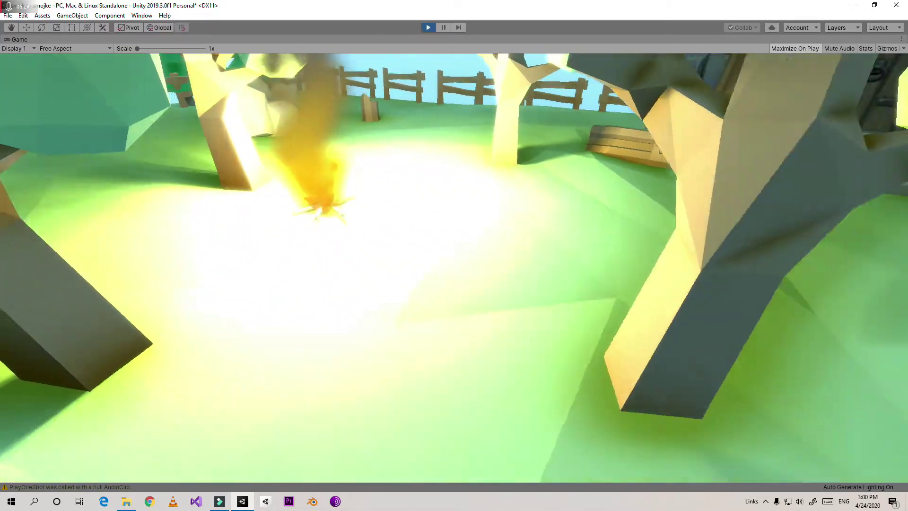
key("w")
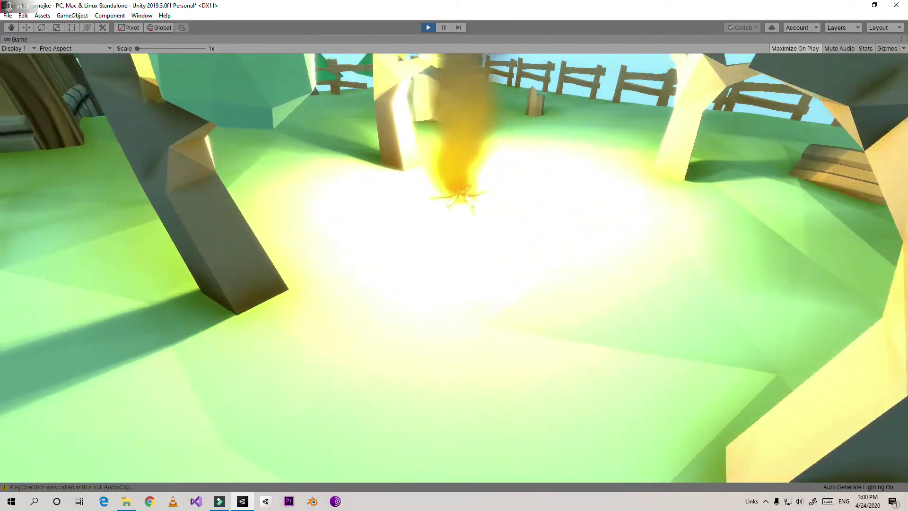
key("d")
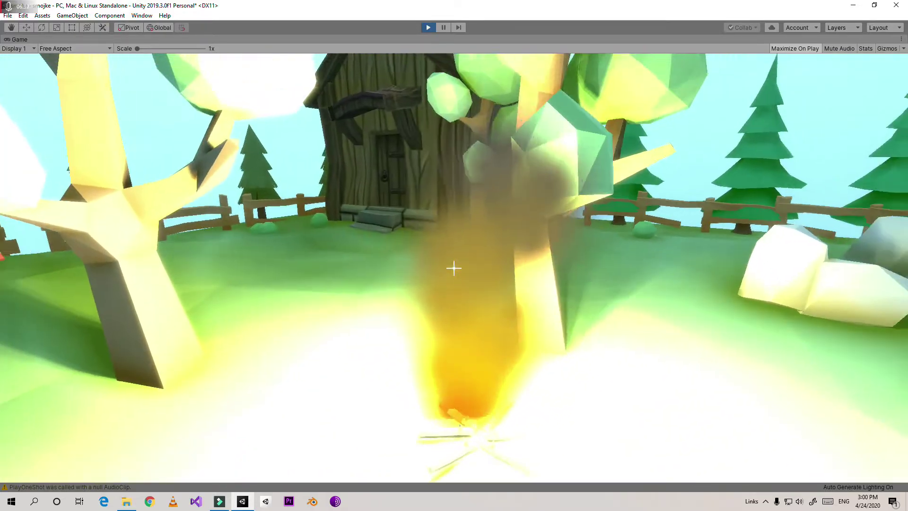
key("a")
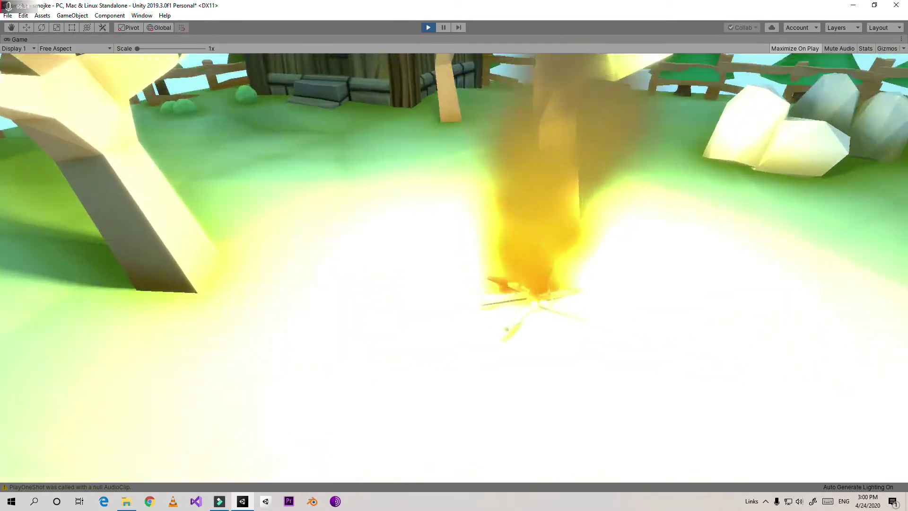
key("d")
key("a")
key("w")
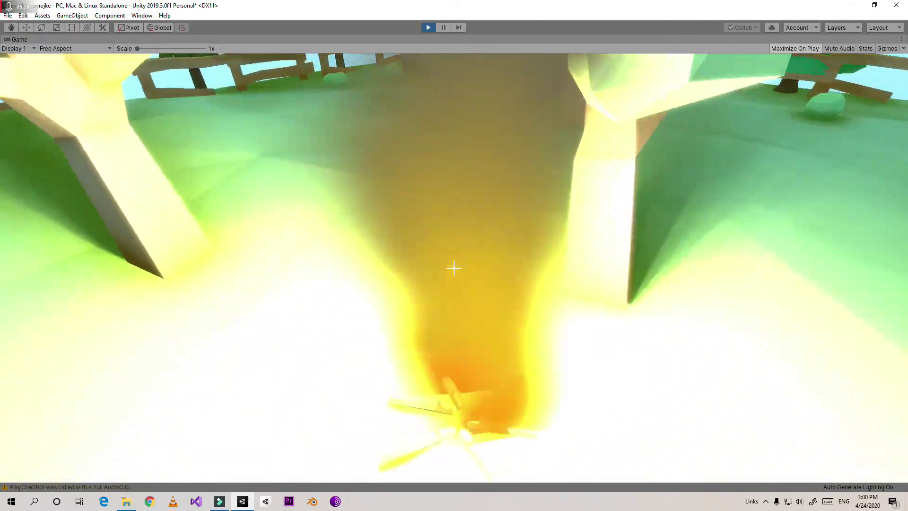
key("w")
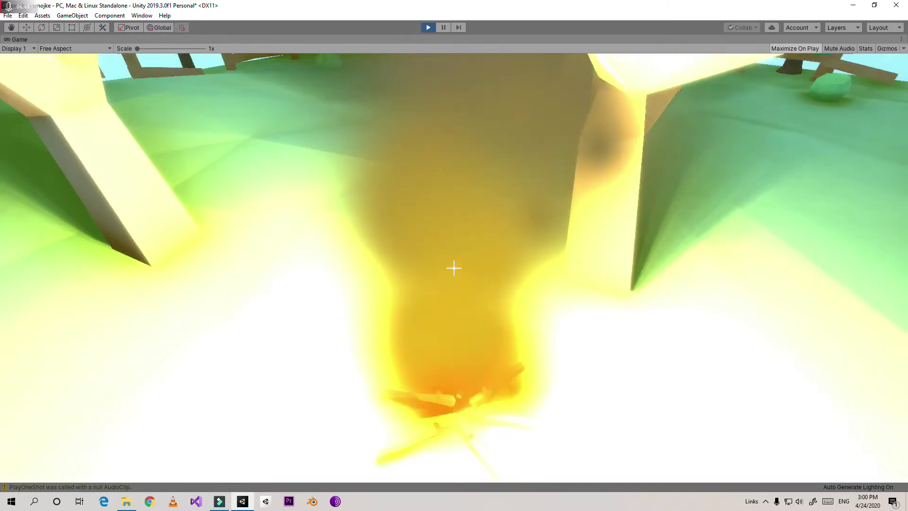
key("s")
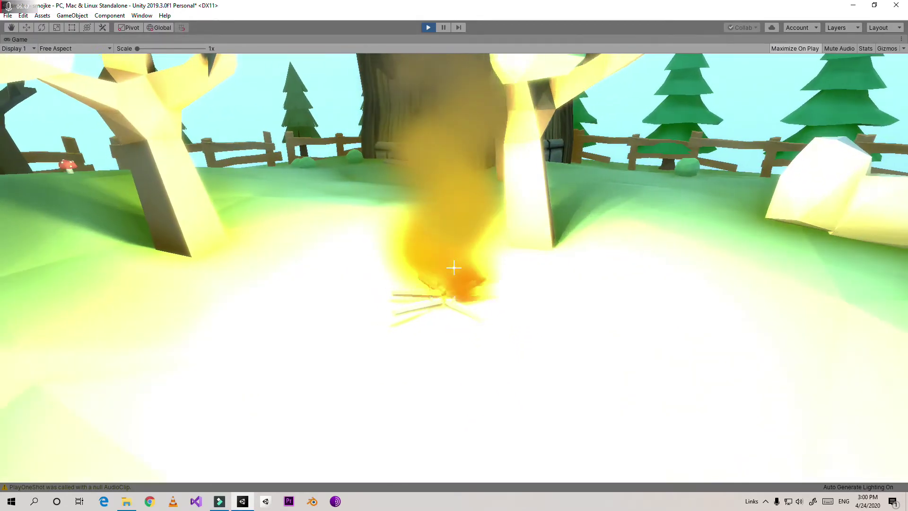
key("a")
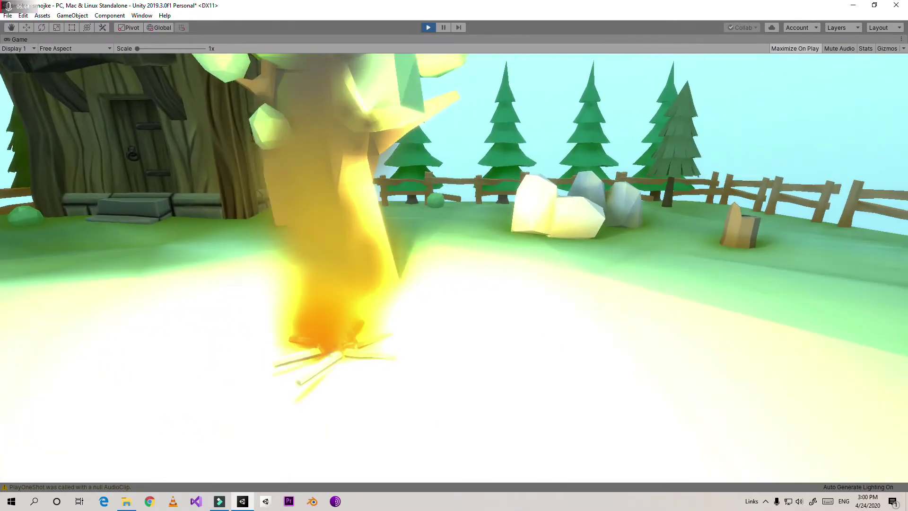
key("a")
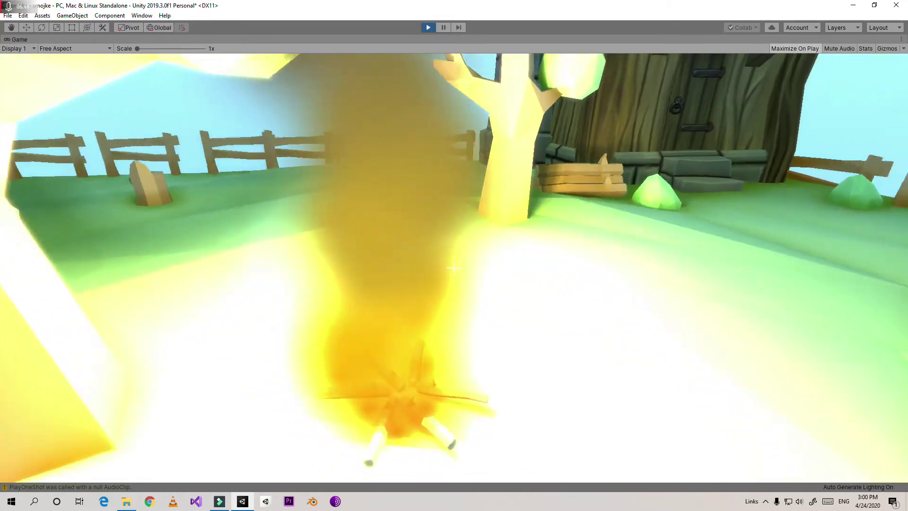
key("a")
key("ctrl+s")
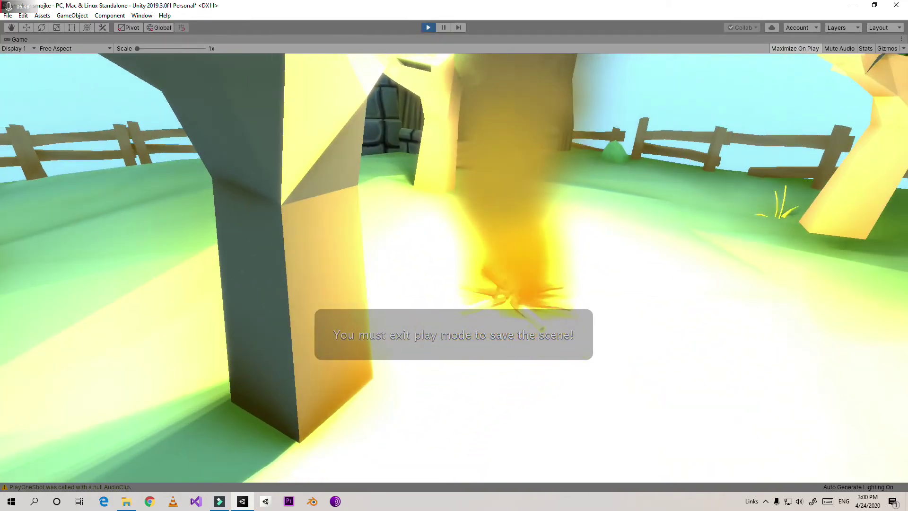
key("a")
key("d")
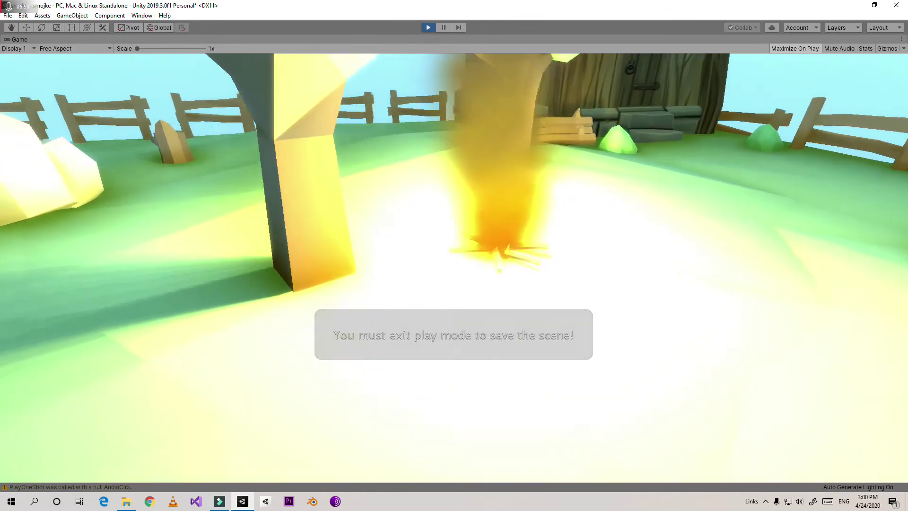
key("w")
key("d")
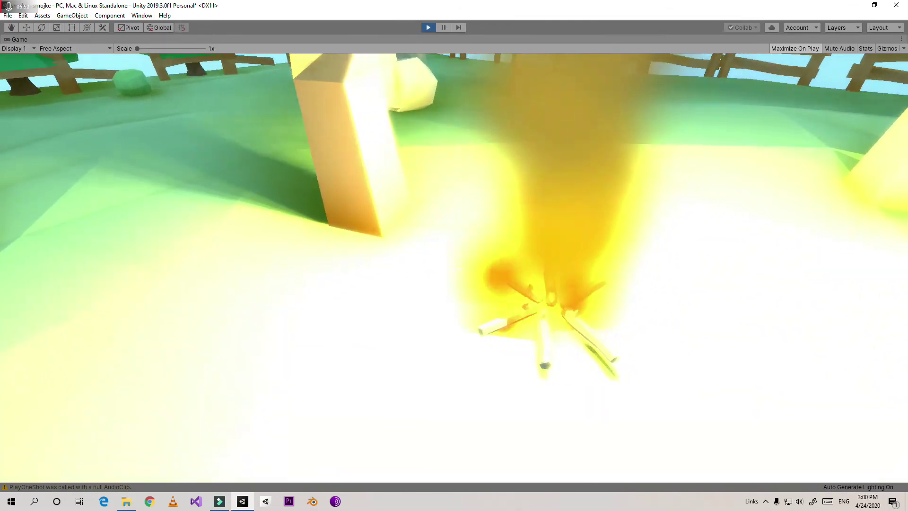
key("d")
key("ctrl+s")
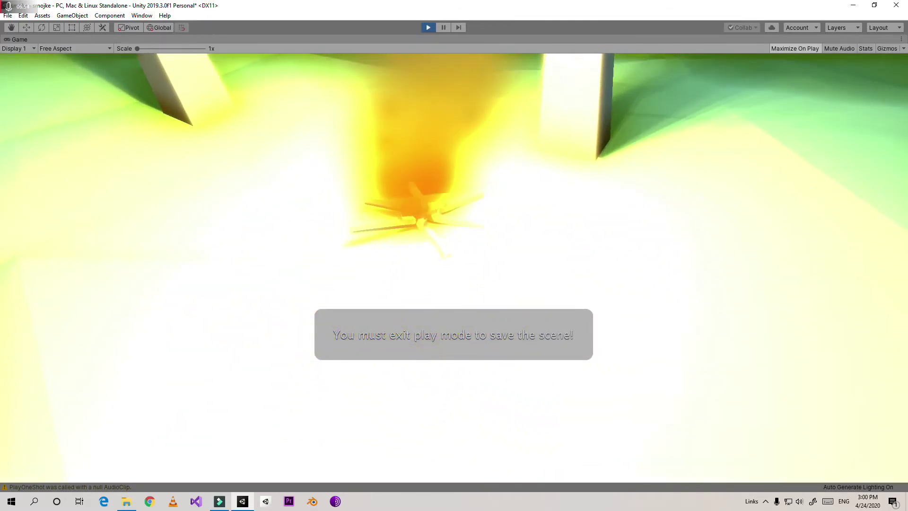
key("s")
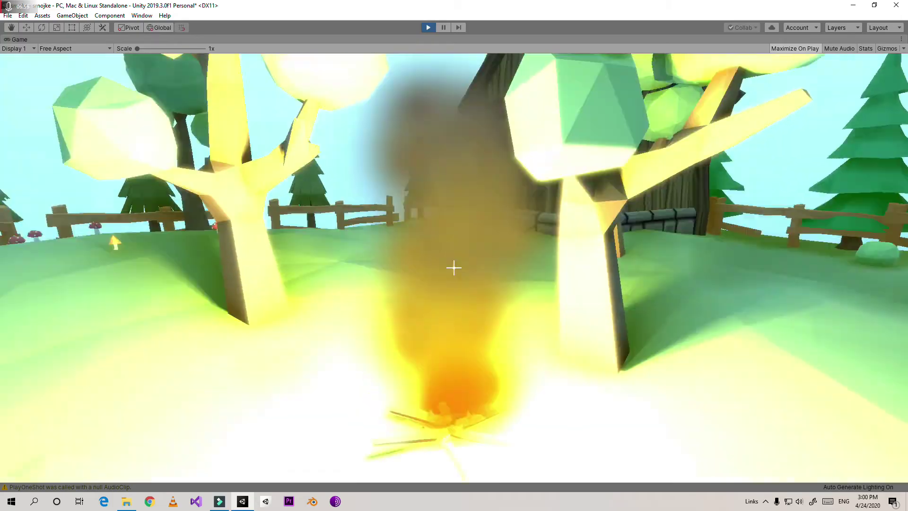